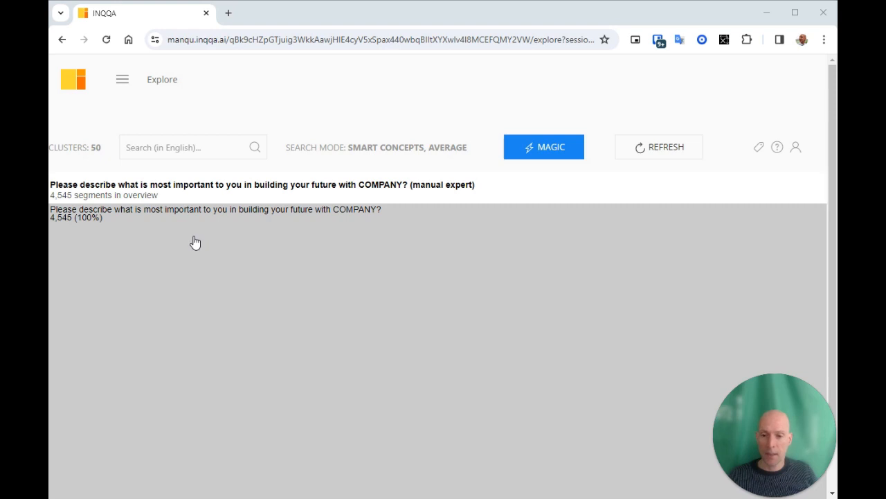
Step: Open the Visualize & Export view of the project and sort the label chart by Amount
left_click(122, 81)
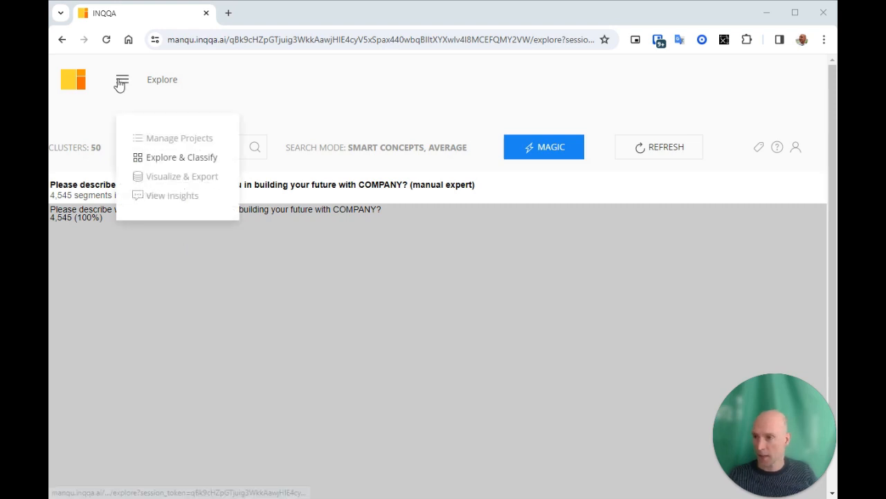
left_click(160, 179)
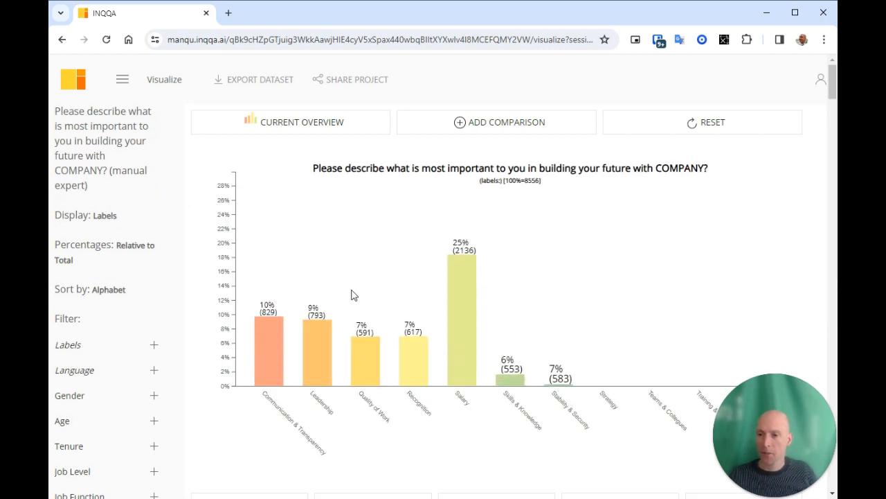
left_click(108, 291)
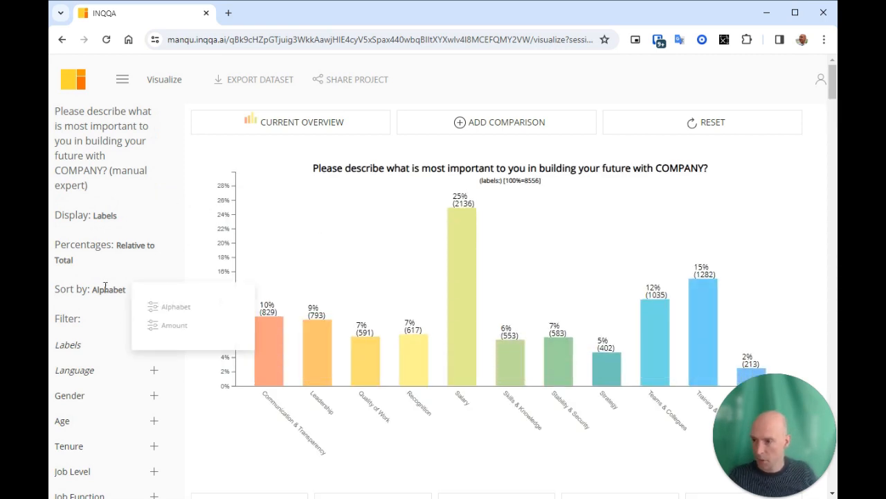
left_click(175, 326)
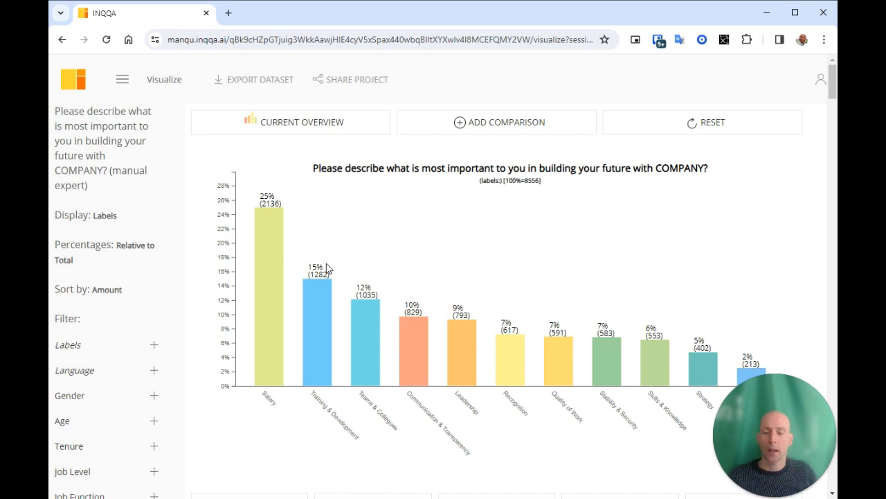
Step: Inspect the available options of the Gender filter and collapse it again
left_click(153, 395)
scroll(118, 419, "down", 1)
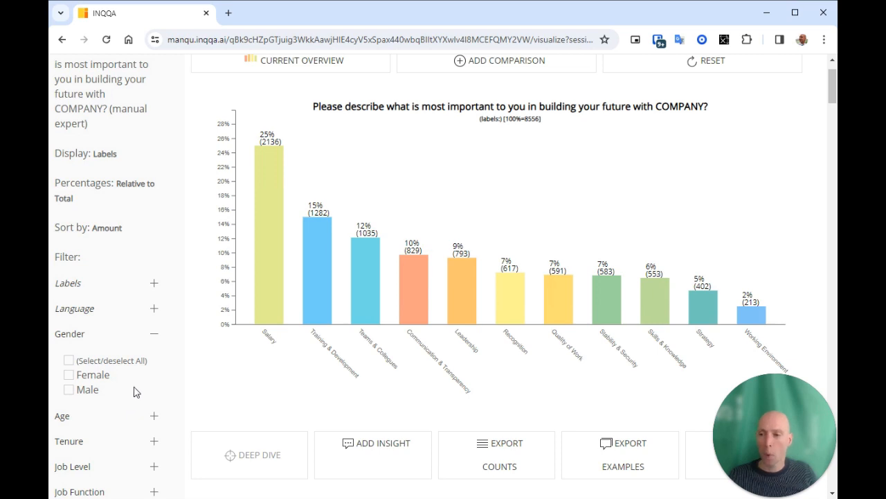
left_click(155, 335)
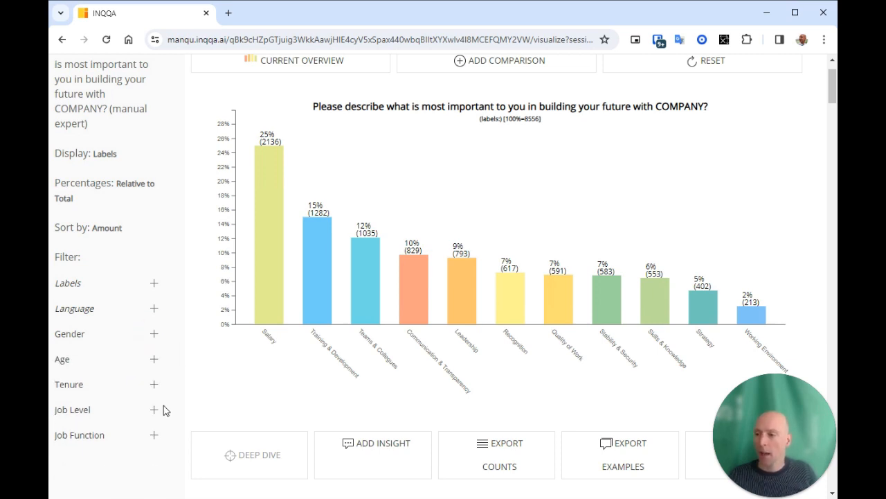
Step: Filter the chart to age 25-30 and add a second comparison series for age 30-35
left_click(155, 361)
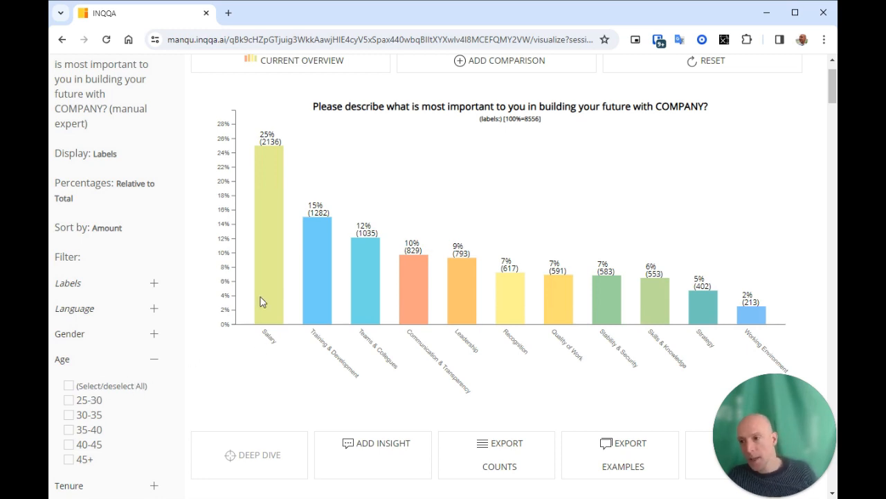
left_click(72, 401)
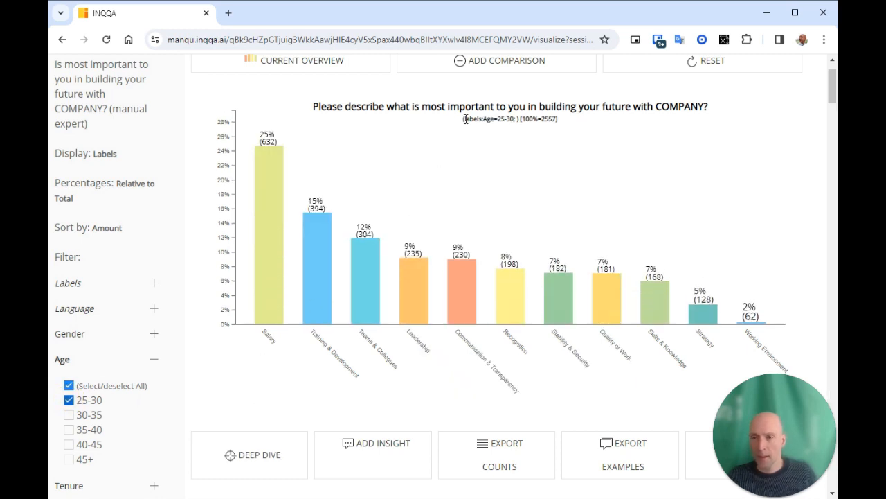
left_click(475, 65)
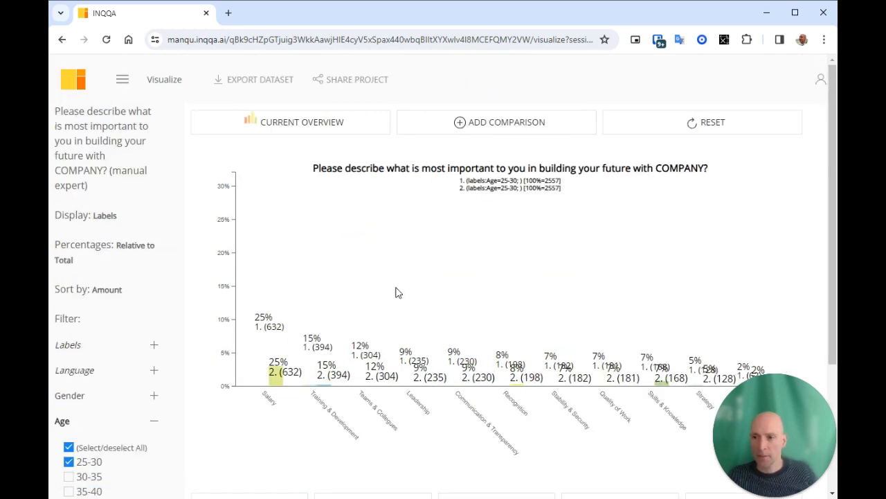
scroll(413, 266, "down", 1)
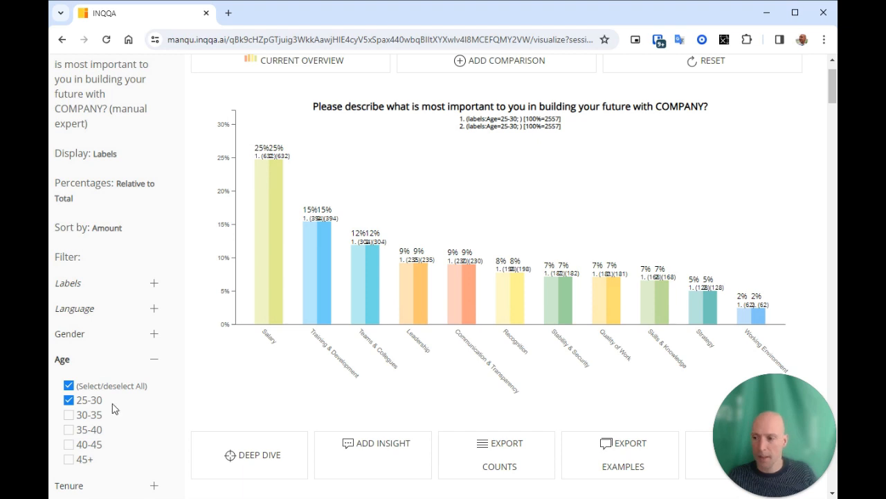
left_click(68, 414)
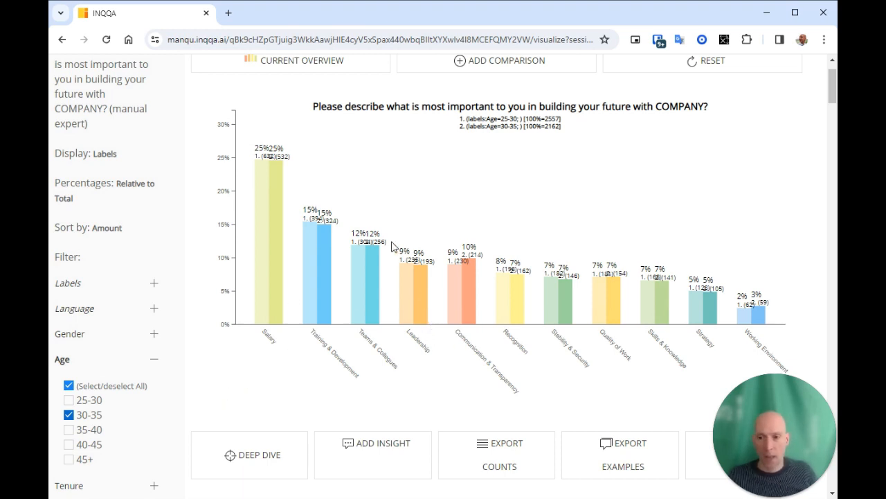
Step: Add a third comparison series to the chart, filtered to age 35-40 only
scroll(530, 308, "up", 1)
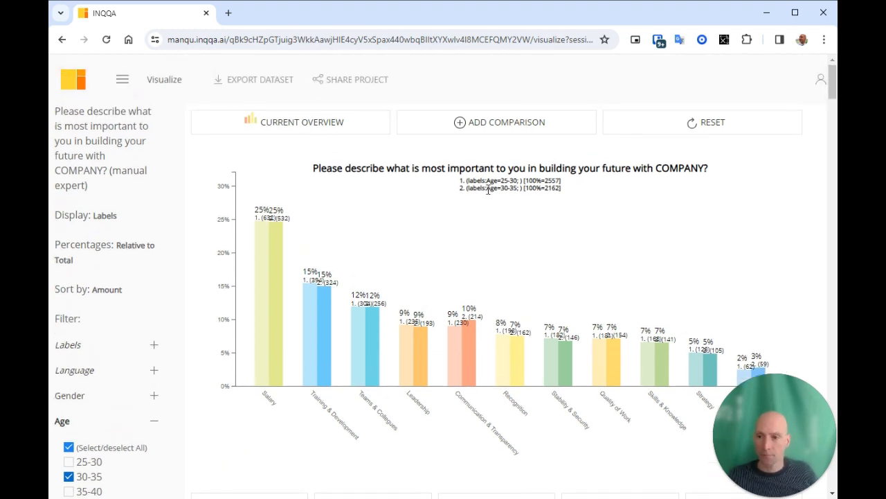
left_click(476, 131)
scroll(372, 282, "down", 1)
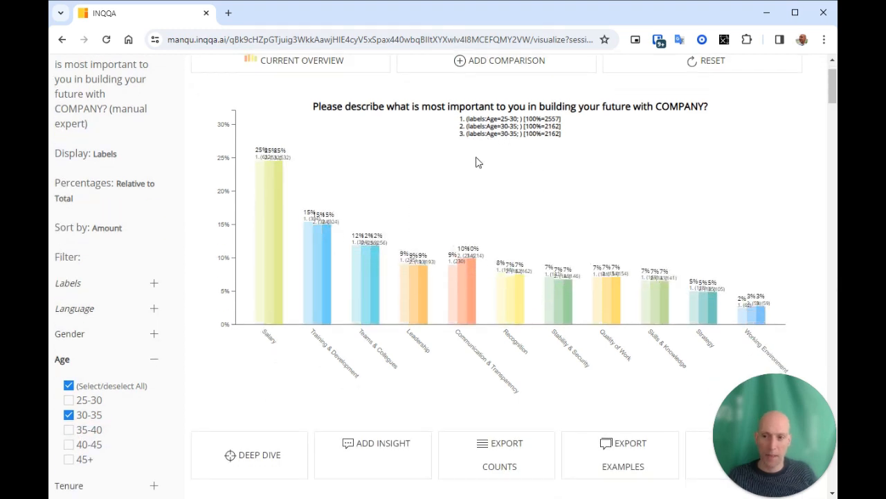
scroll(95, 370, "down", 1)
left_click(68, 353)
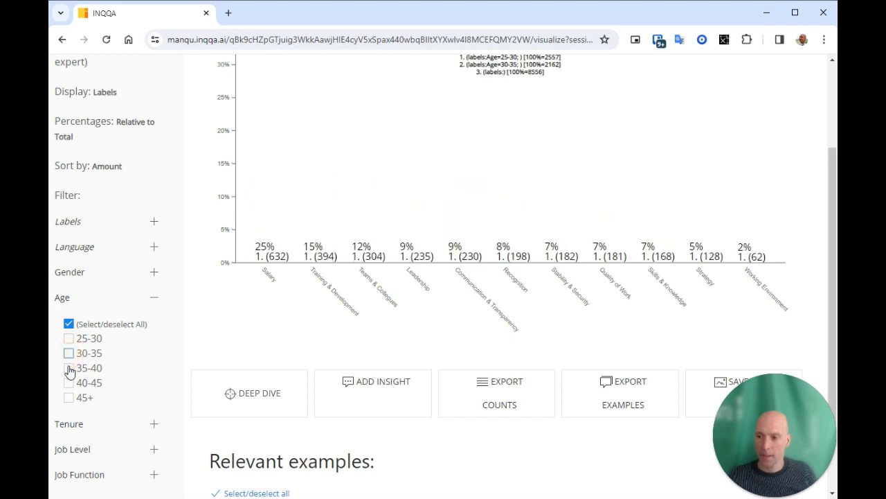
left_click(69, 367)
Step: Add a fourth comparison series to the chart, filtered to age 40-45 only
scroll(322, 351, "up", 2)
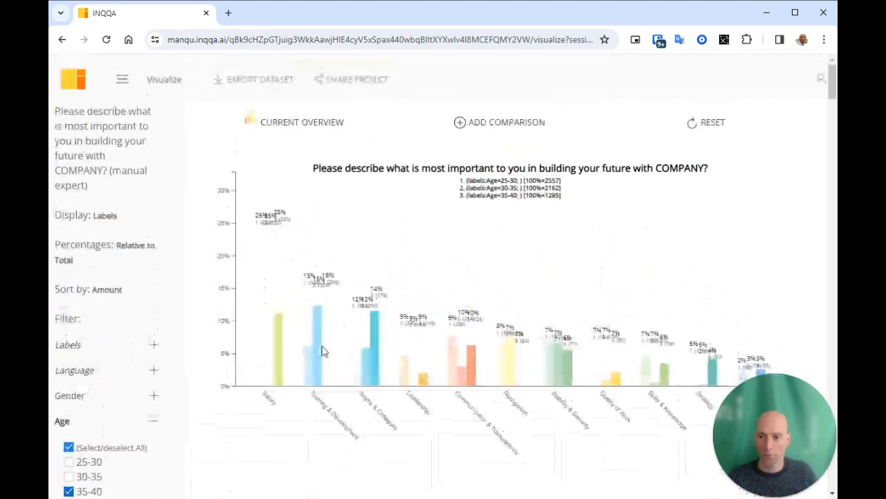
left_click(523, 123)
scroll(194, 342, "down", 2)
left_click(68, 368)
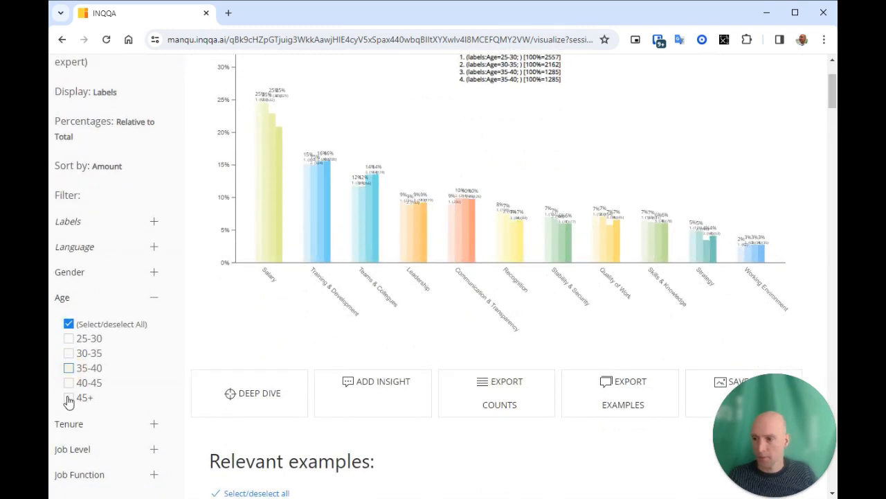
left_click(69, 382)
Step: Add a fifth comparison series to the chart, filtered to age 45+ only
scroll(387, 318, "up", 2)
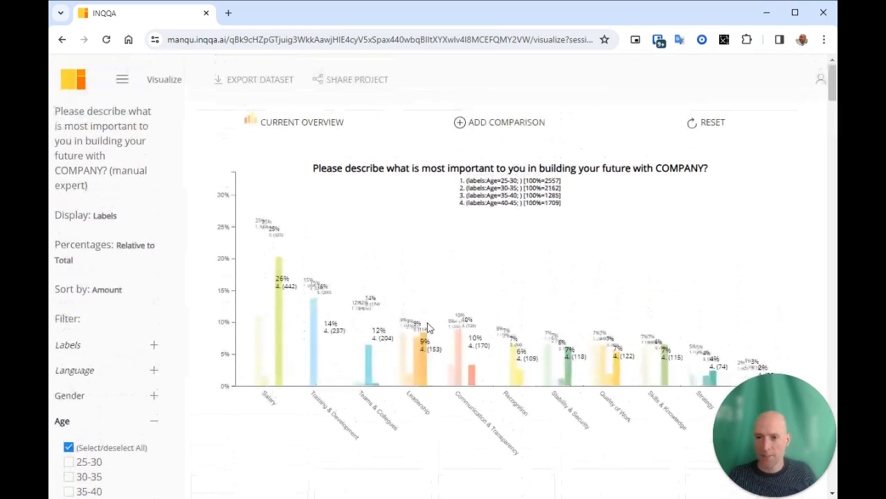
left_click(503, 123)
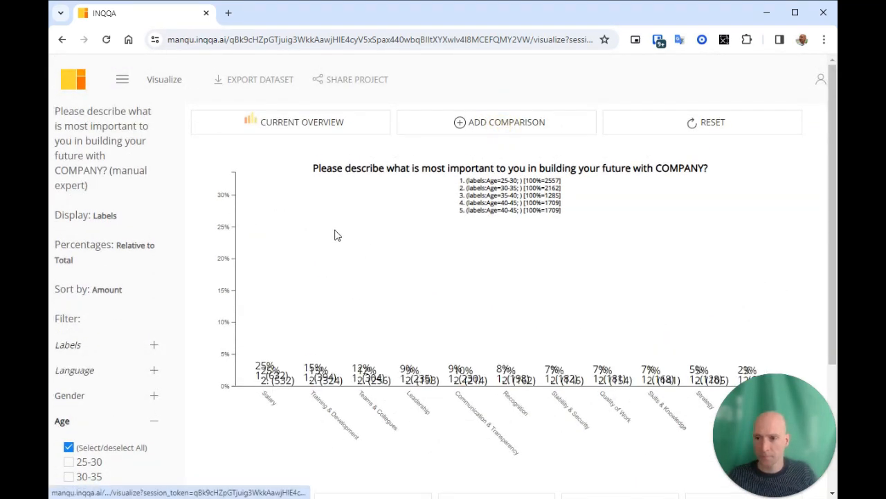
scroll(334, 233, "down", 1)
left_click(68, 445)
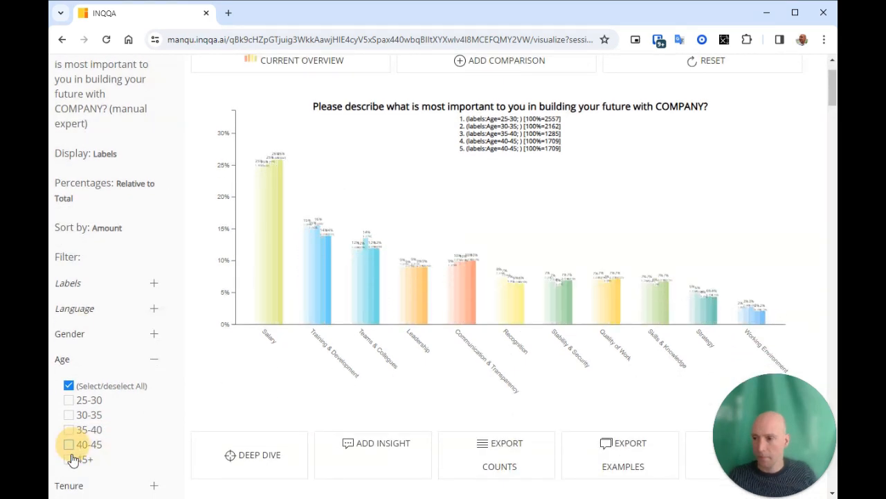
left_click(69, 459)
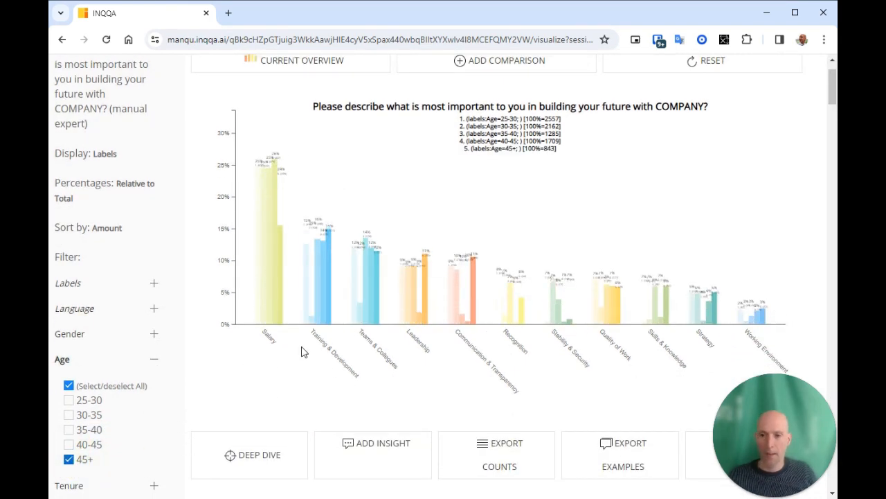
Step: Restrict the age comparison to the Teams & Collegues label and examine its bars across the five age groups
scroll(339, 353, "up", 1)
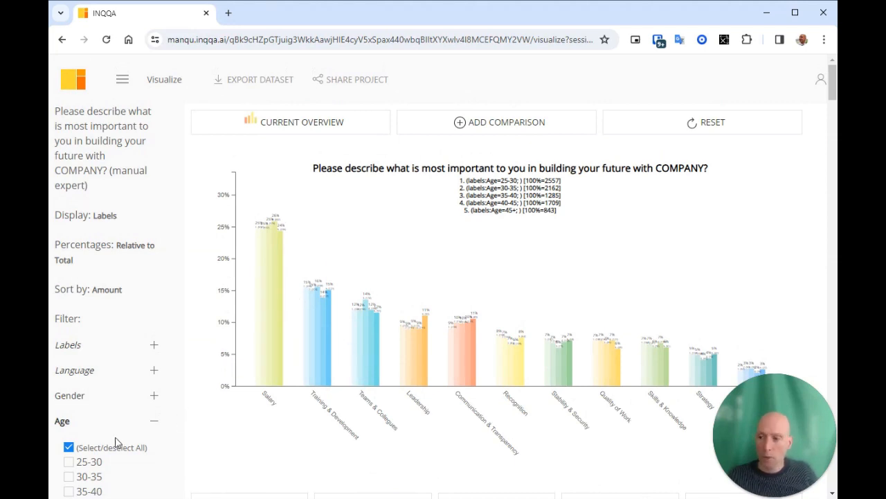
scroll(104, 432, "down", 1)
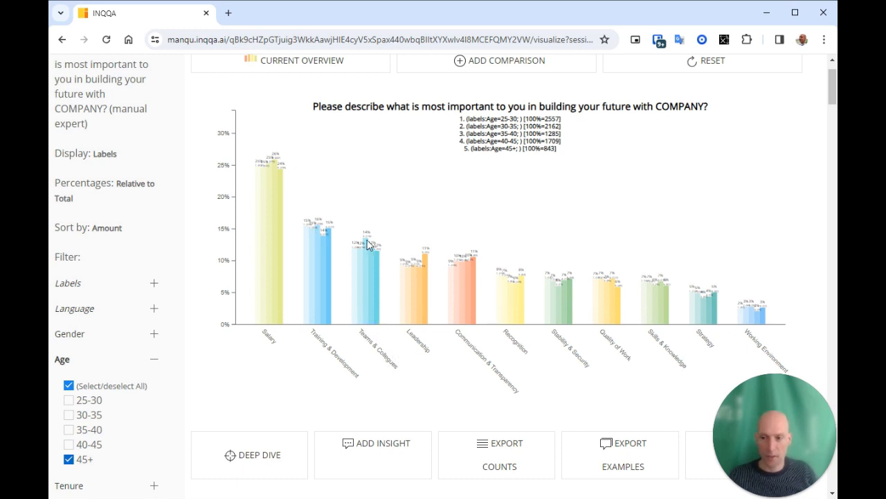
scroll(367, 277, "down", 4)
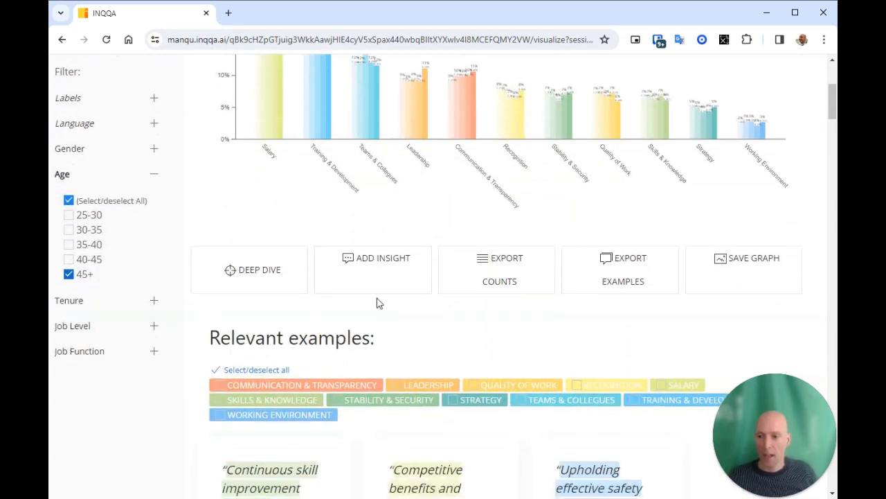
left_click(520, 401)
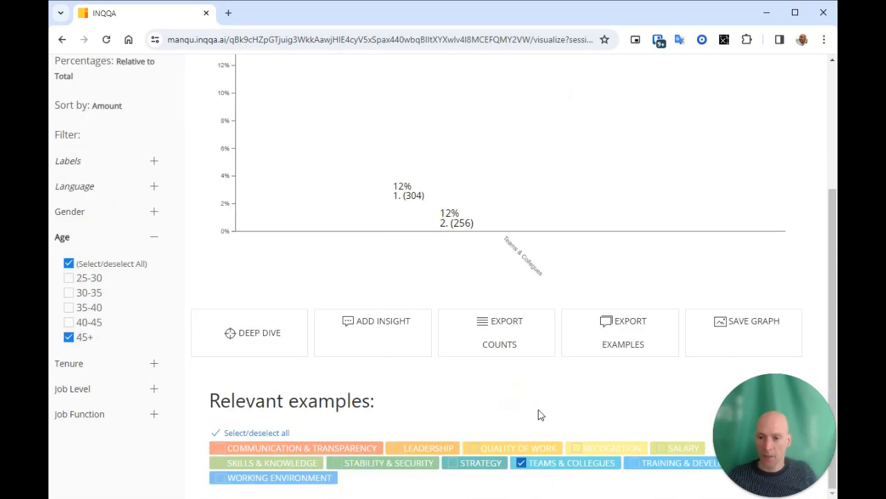
scroll(450, 350, "up", 5)
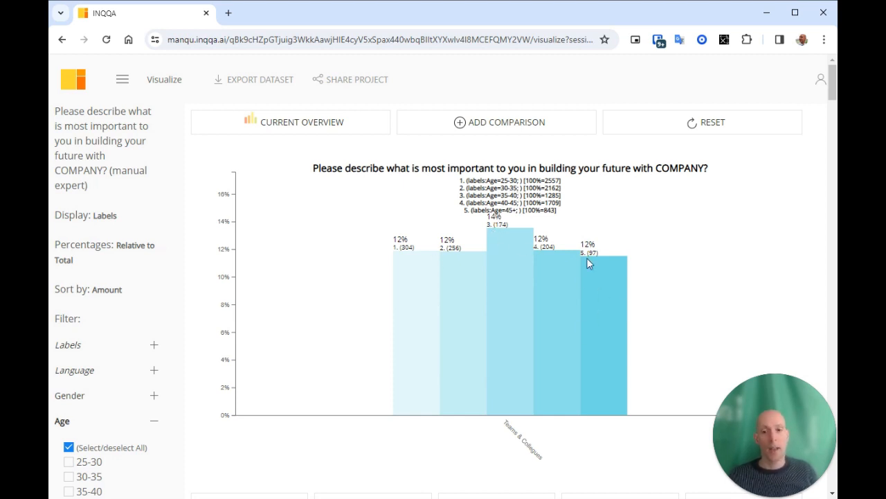
scroll(560, 288, "down", 5)
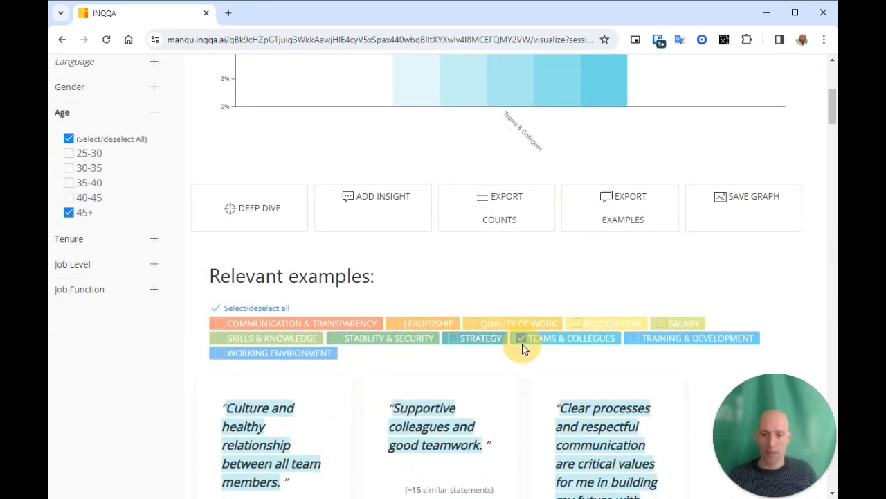
Step: Remove the Teams & Collegues restriction and reset the chart to its default overview
left_click(521, 339)
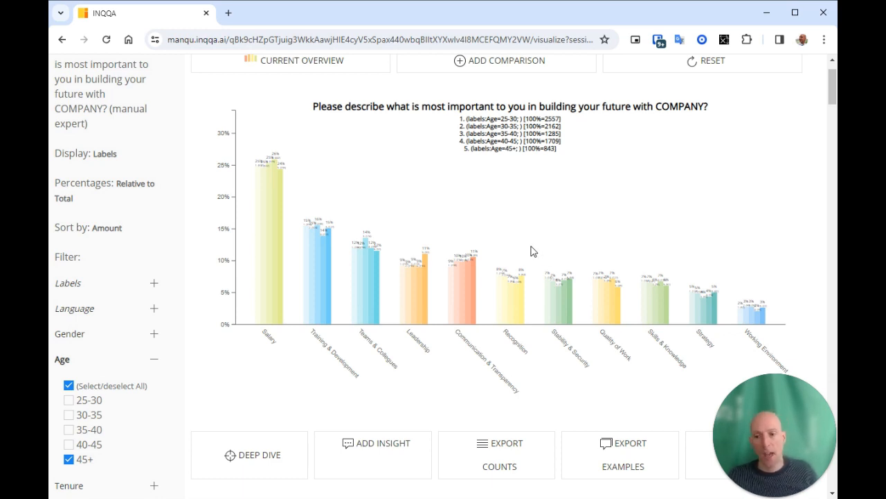
scroll(535, 291, "down", 1)
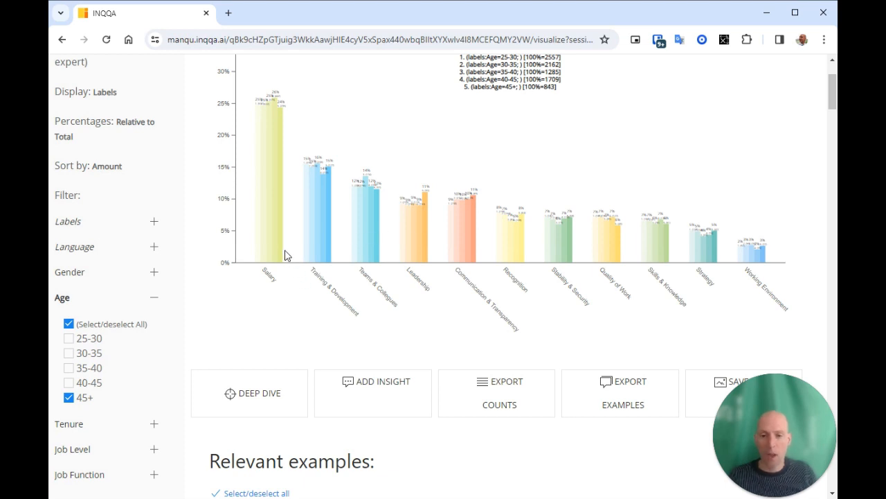
scroll(235, 270, "up", 2)
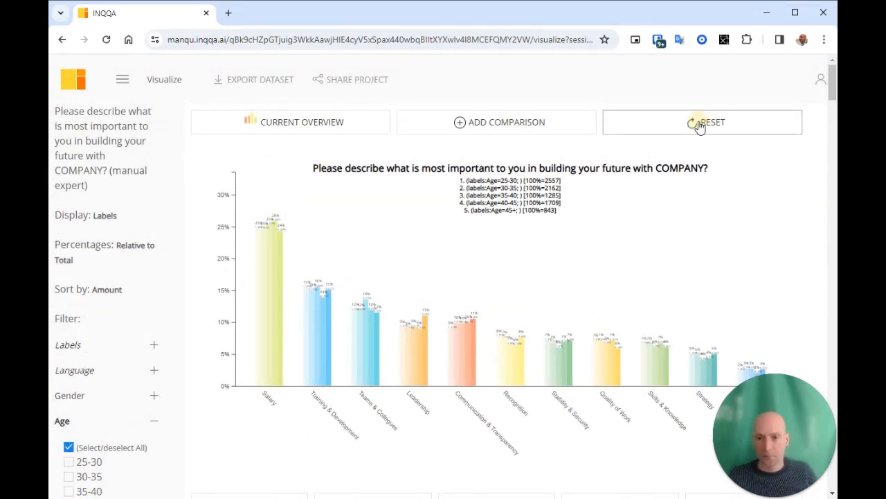
left_click(699, 125)
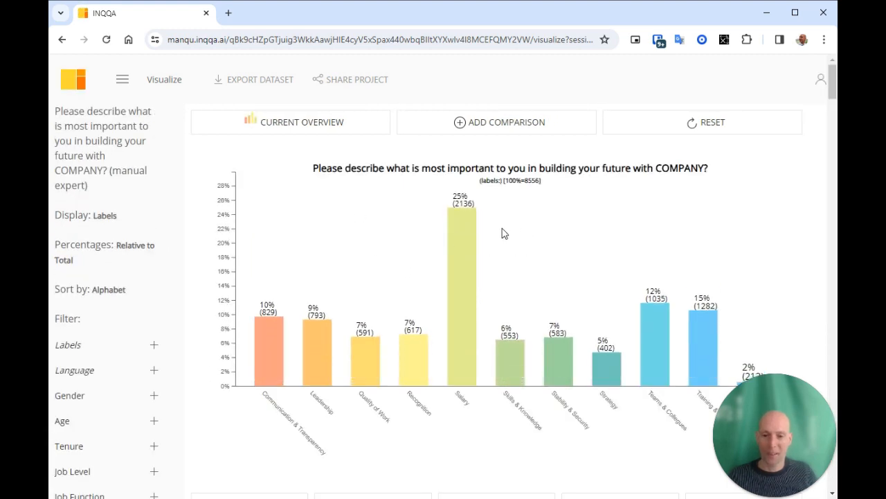
Step: Filter the overview chart to respondents aged 25-30
scroll(358, 299, "down", 1)
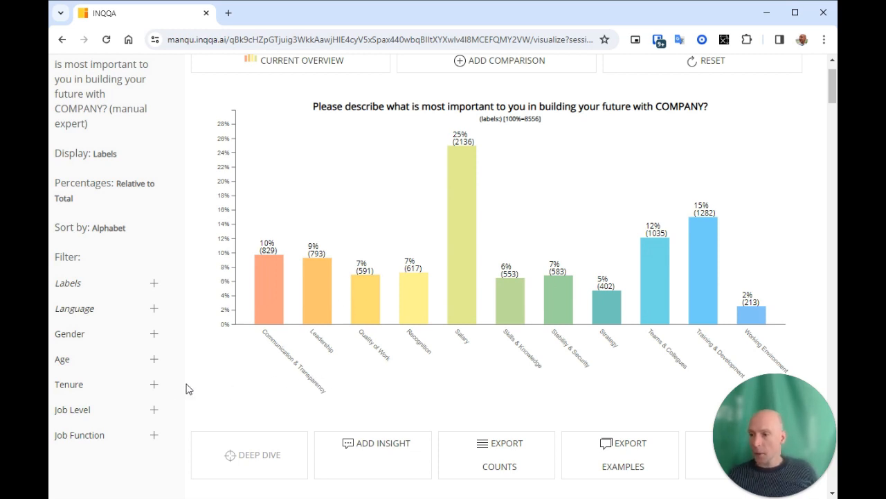
left_click(154, 362)
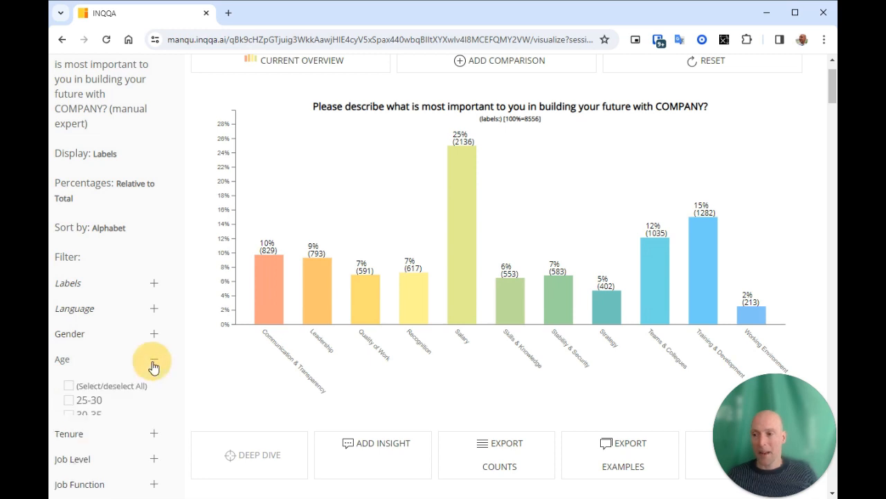
left_click(68, 401)
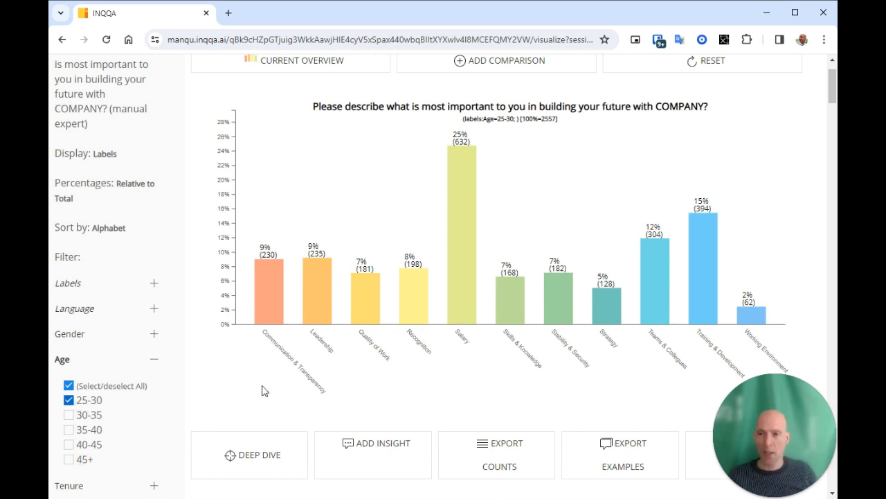
Step: Add a comparison series covering every age group except 25-30: 30-35, 35-40, 40-45 and 45+
left_click(521, 69)
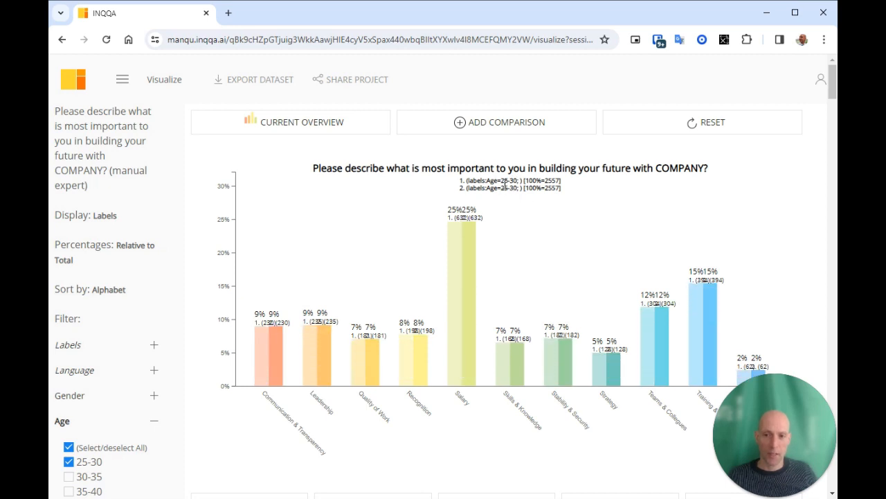
scroll(536, 222, "down", 3)
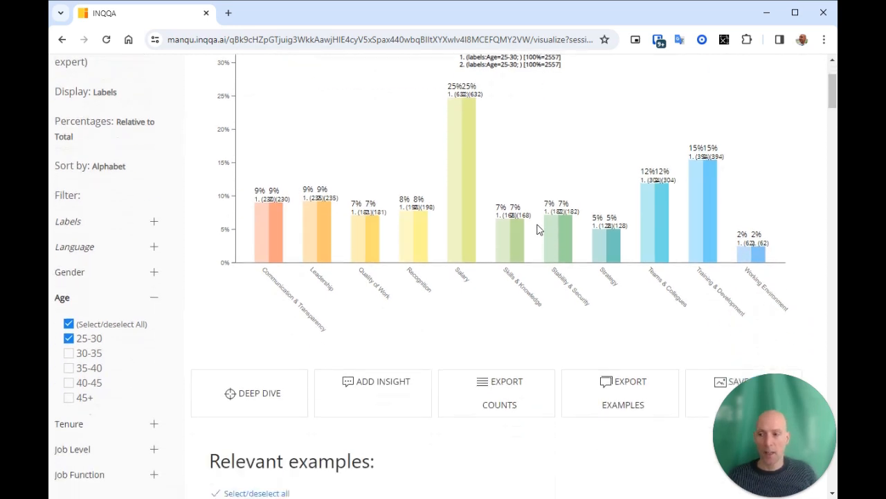
left_click(68, 276)
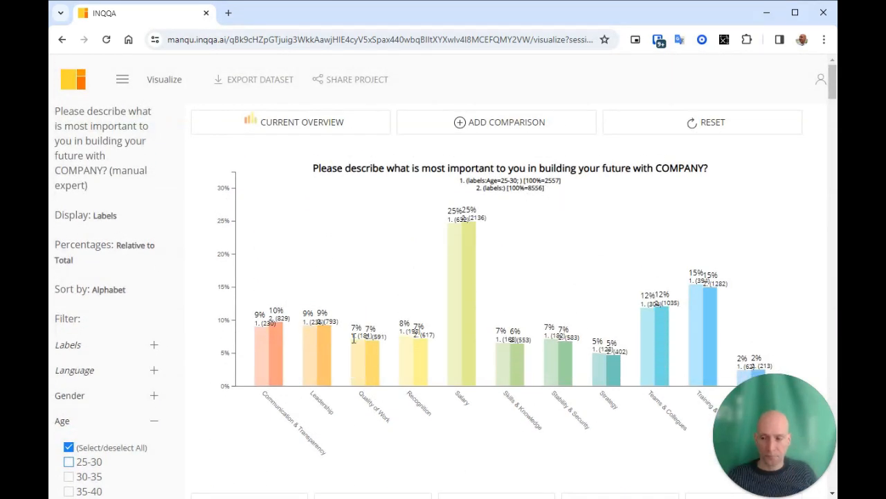
scroll(354, 338, "down", 1)
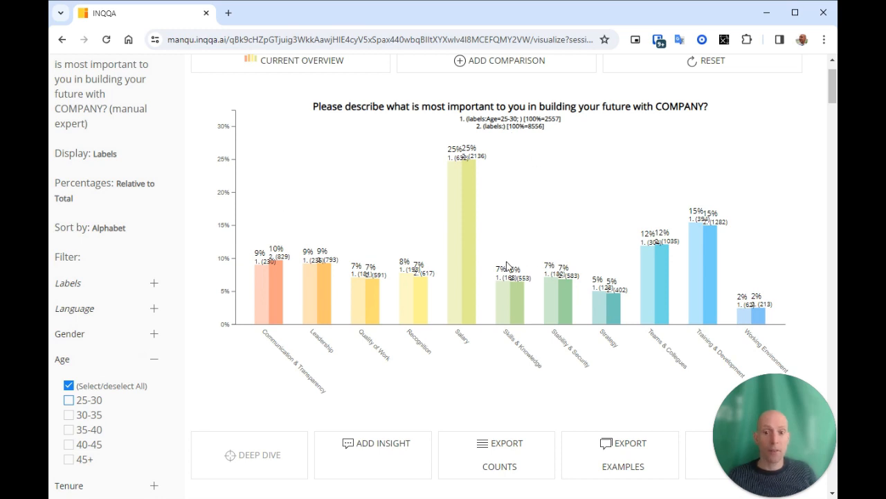
left_click(69, 386)
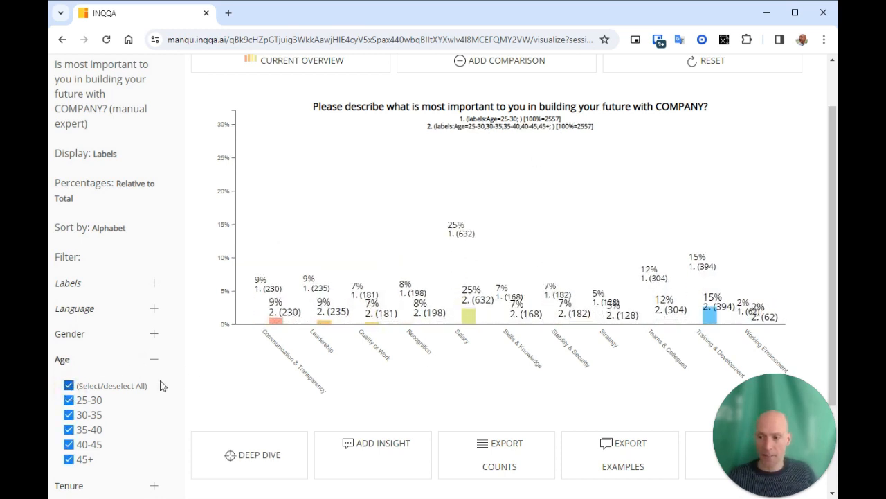
left_click(68, 401)
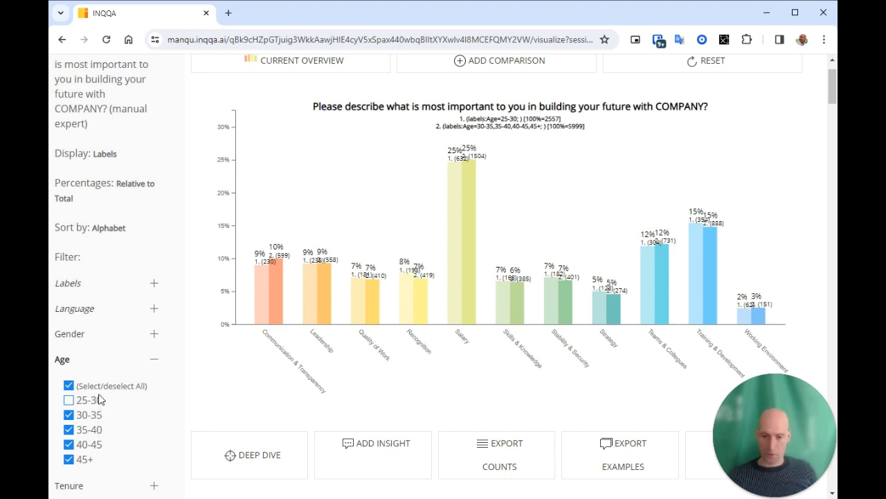
Step: Look through the available filter options for job function and job level
scroll(100, 400, "down", 2)
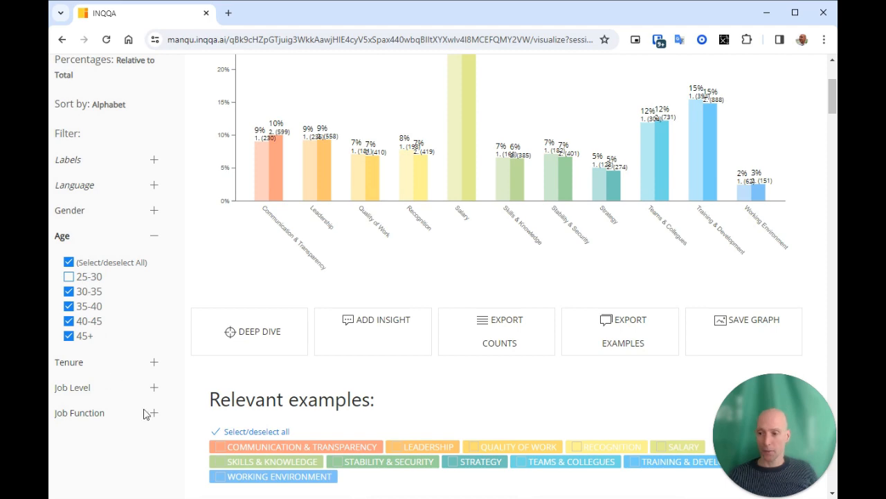
left_click(99, 414)
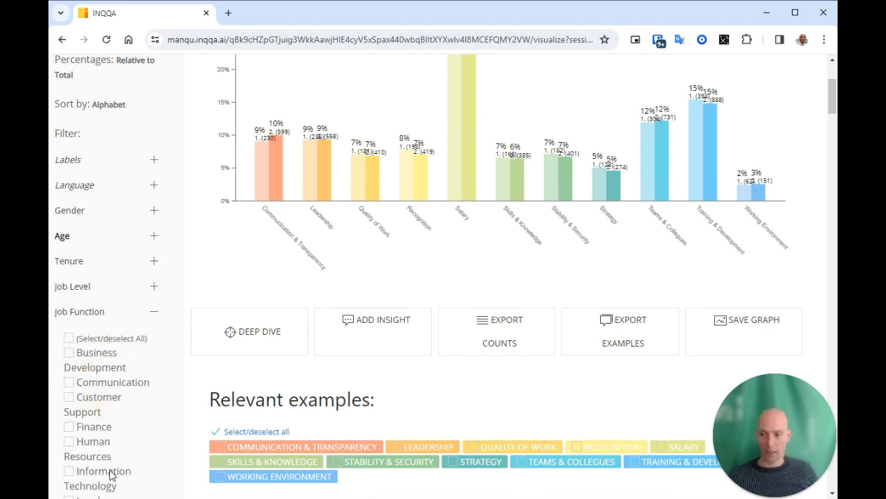
scroll(113, 367, "down", 2)
scroll(131, 333, "up", 2)
left_click(155, 288)
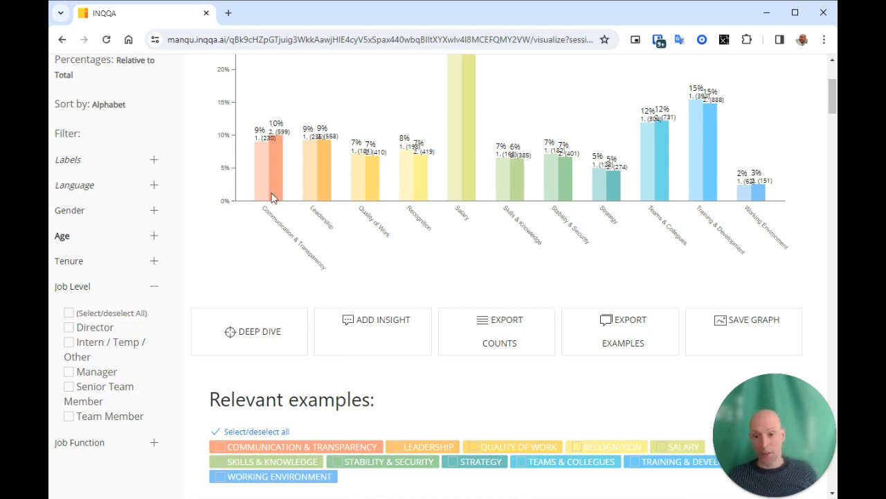
Step: Reset the chart to its default overview and filter it to male respondents
scroll(221, 283, "up", 3)
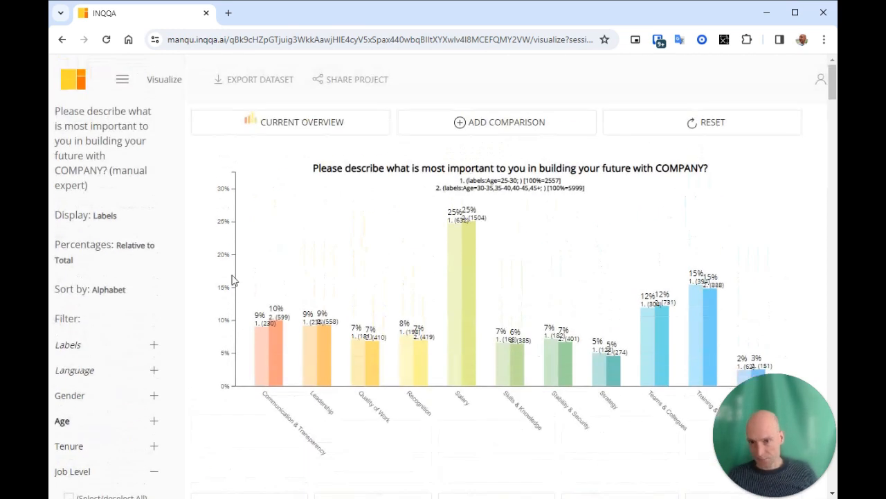
left_click(714, 119)
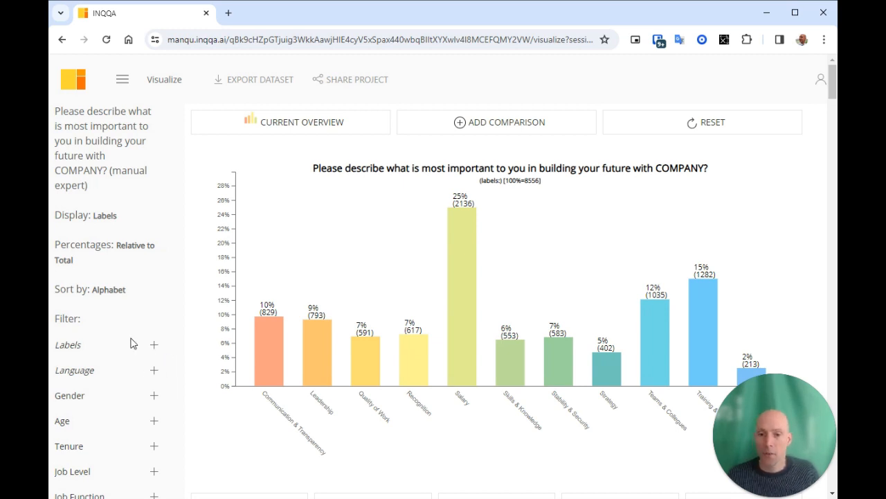
left_click(154, 395)
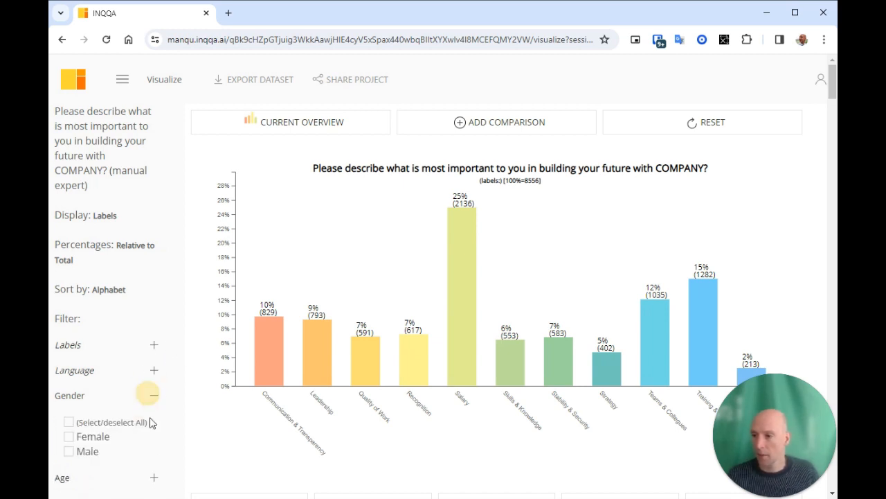
left_click(72, 451)
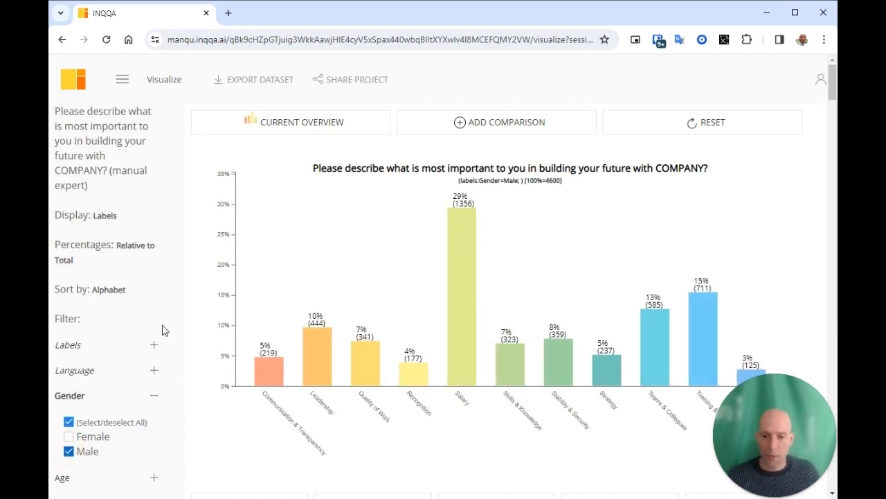
Step: Narrow the male respondents further to the age groups 25-30 and 30-35
scroll(166, 333, "down", 1)
scroll(166, 333, "down", 3)
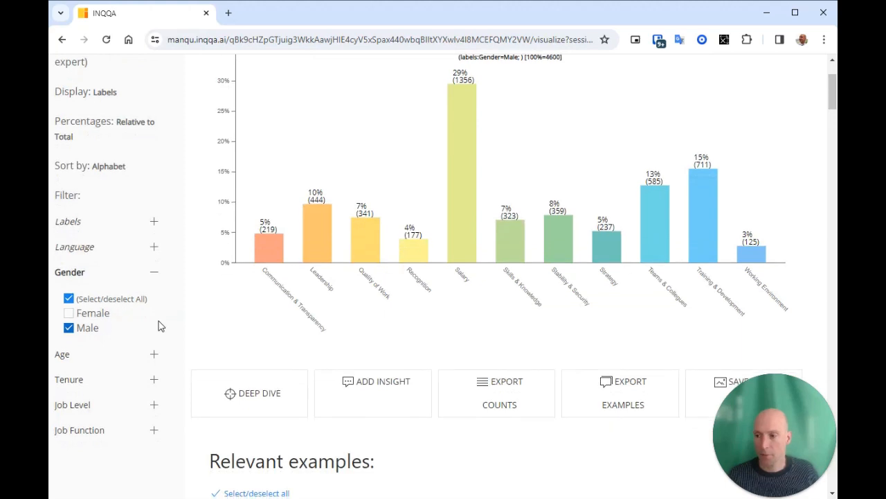
left_click(155, 355)
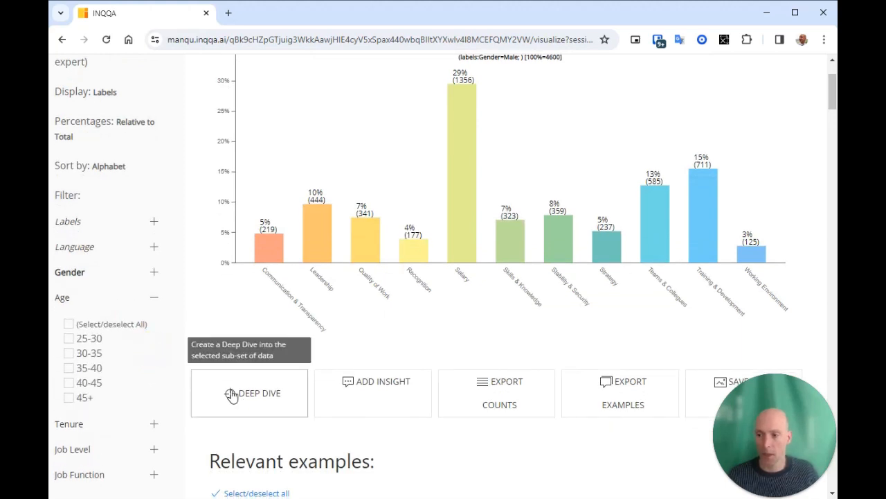
left_click(68, 338)
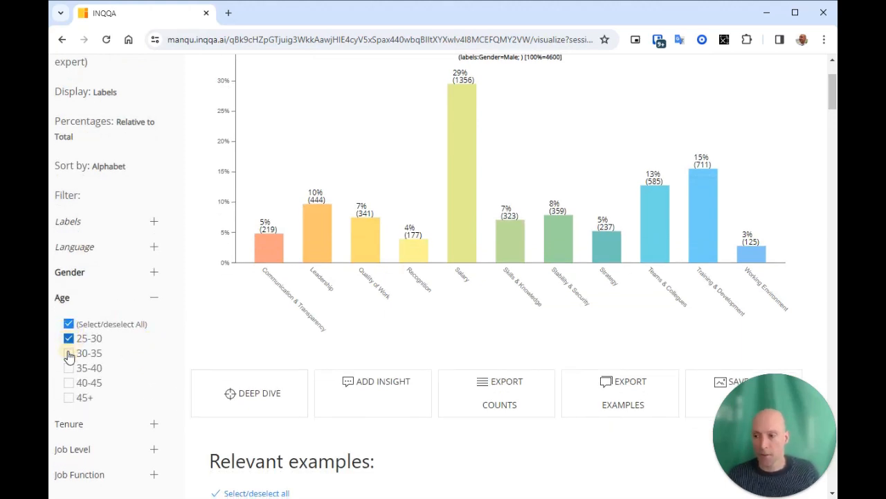
left_click(69, 352)
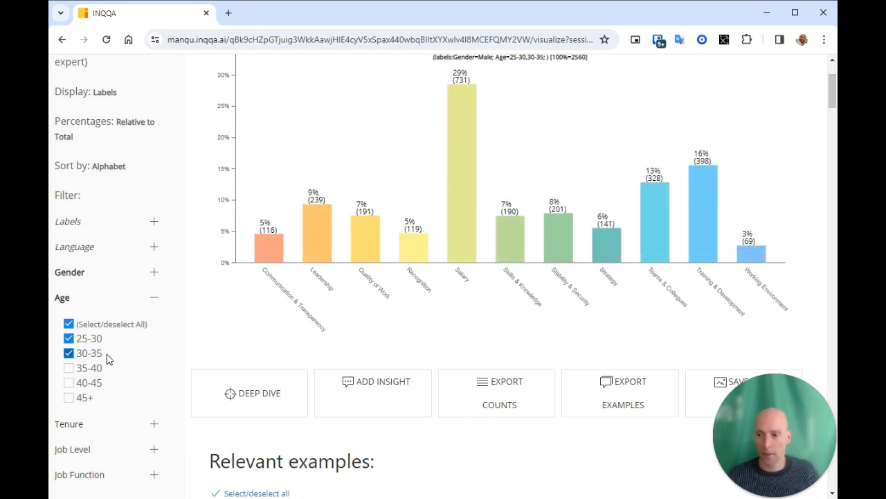
scroll(360, 346, "up", 2)
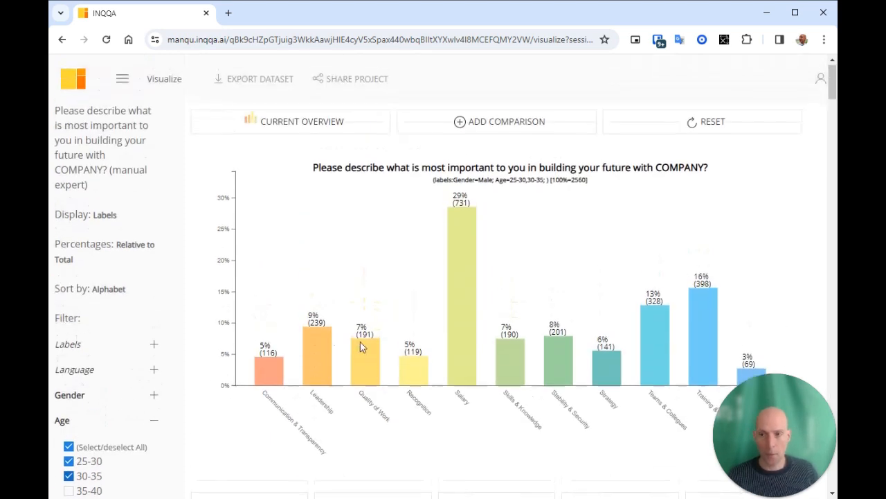
Step: Add a comparison series with the same age groups but with gender switched from Male to Female
left_click(499, 121)
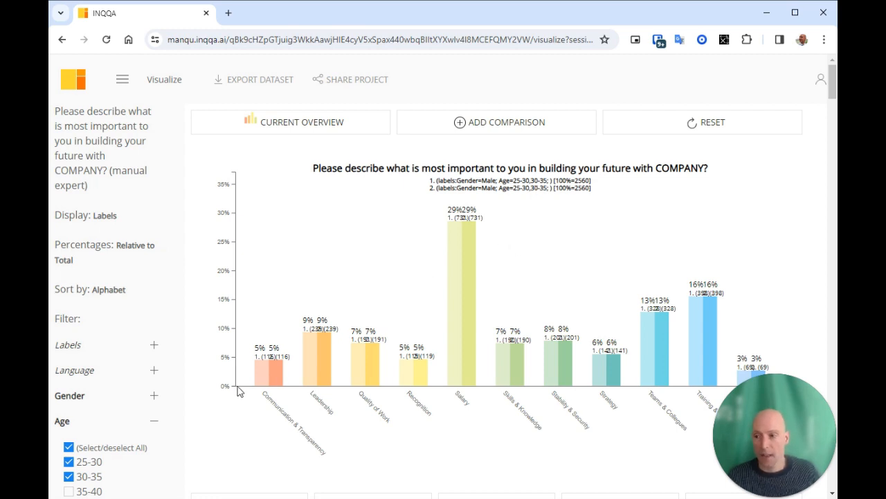
left_click(155, 396)
scroll(174, 381, "down", 2)
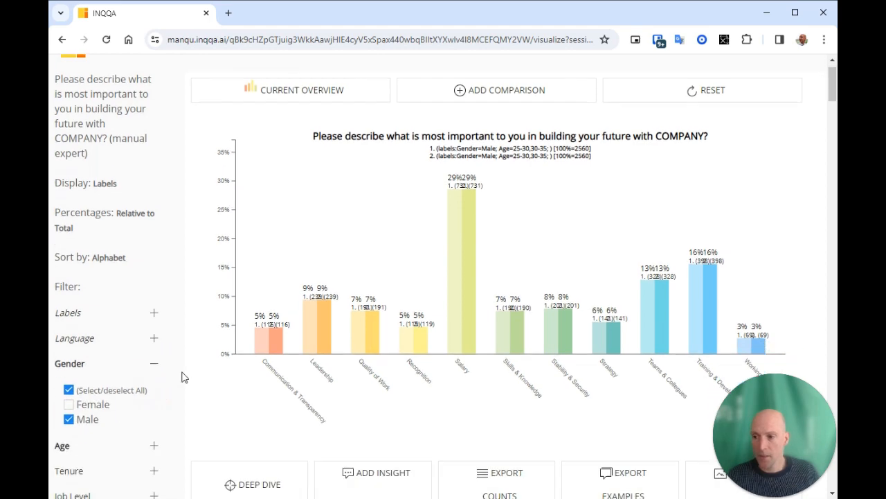
left_click(68, 327)
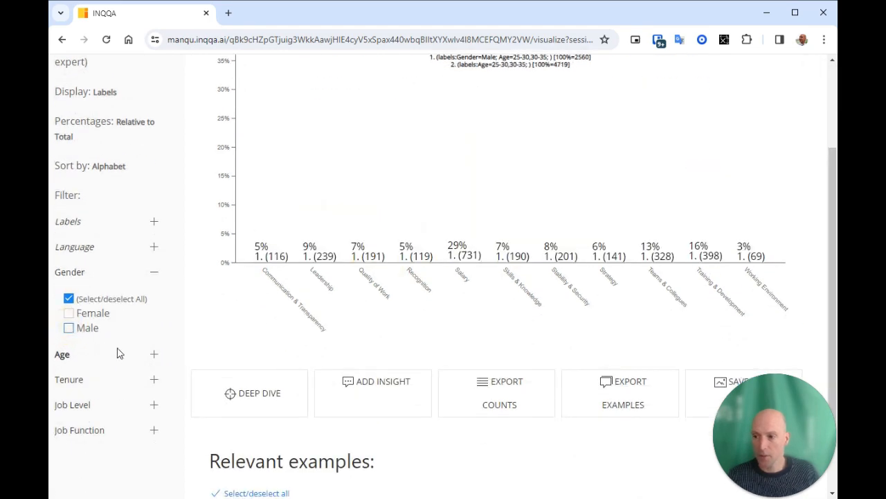
left_click(69, 314)
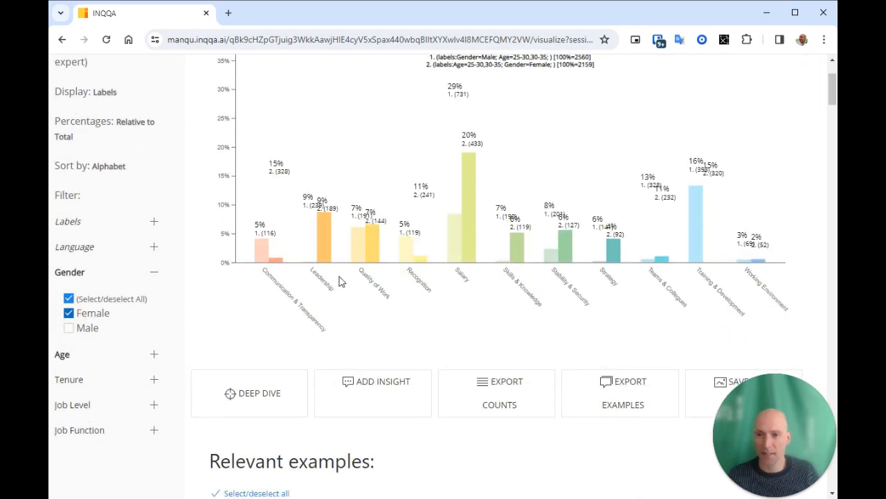
scroll(388, 291, "up", 3)
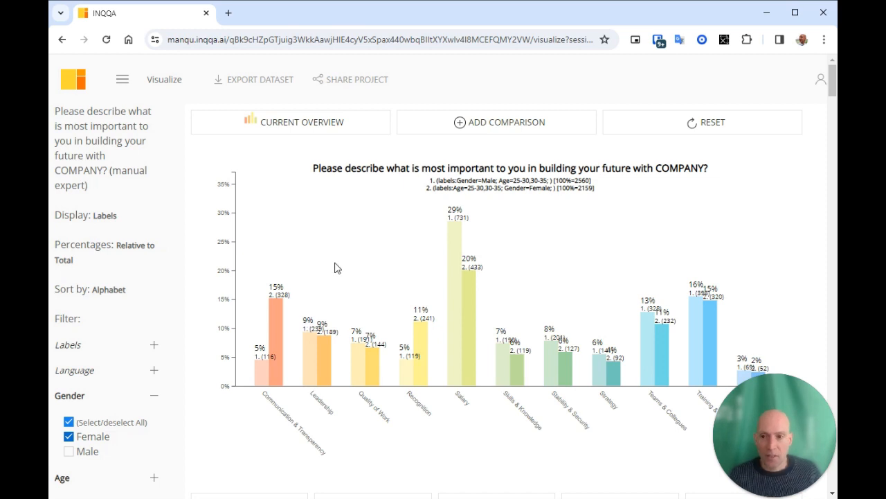
Step: Clear the gender comparison by resetting the chart, and filter it to female respondents
left_click(688, 132)
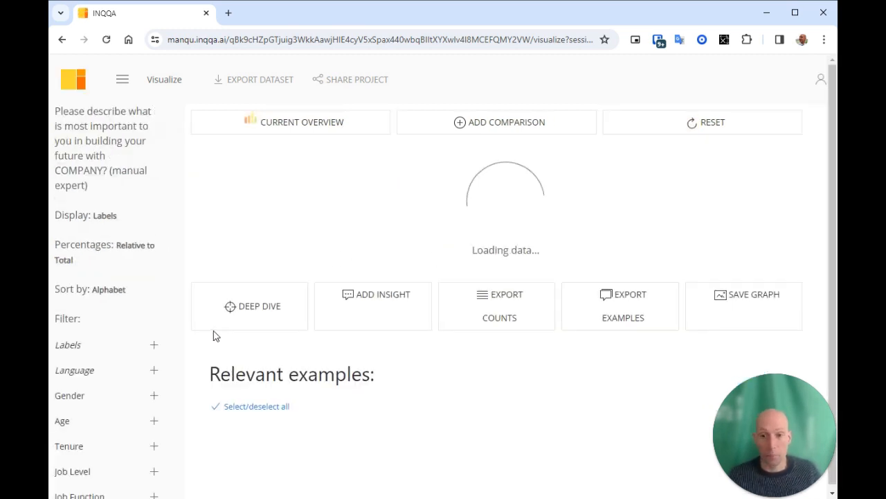
scroll(162, 354, "down", 1)
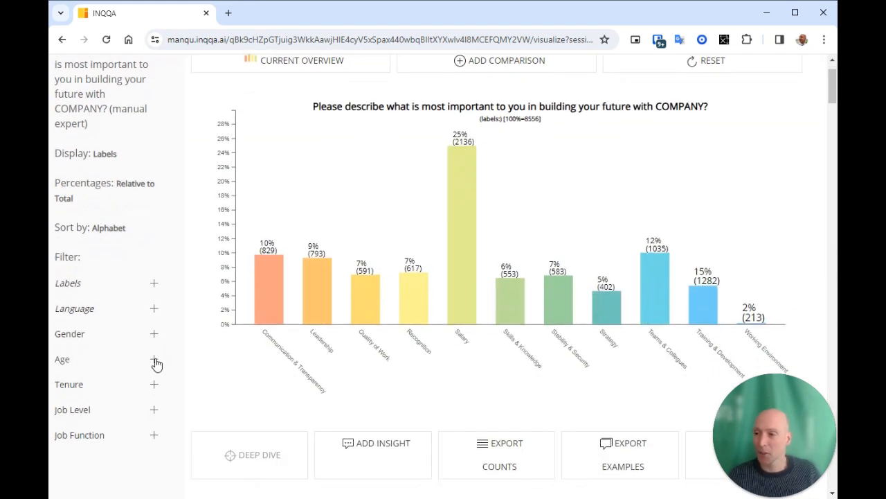
left_click(156, 335)
left_click(69, 375)
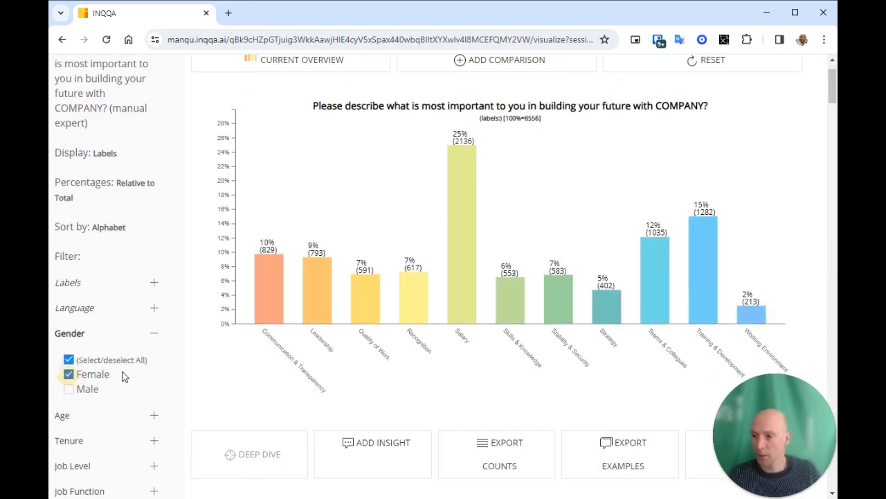
Step: Narrow the female respondents to the age groups 25-30, 30-35 and 35-40
scroll(154, 316, "down", 2)
left_click(153, 294)
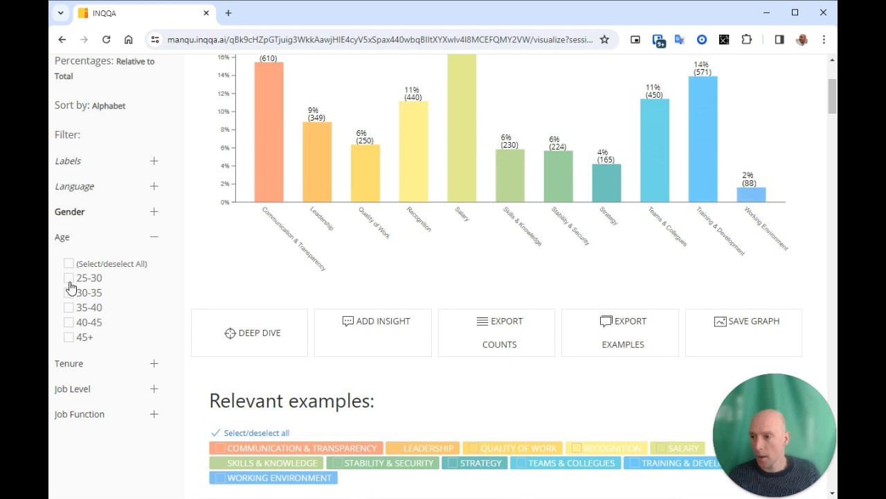
left_click(69, 278)
left_click(68, 293)
left_click(69, 307)
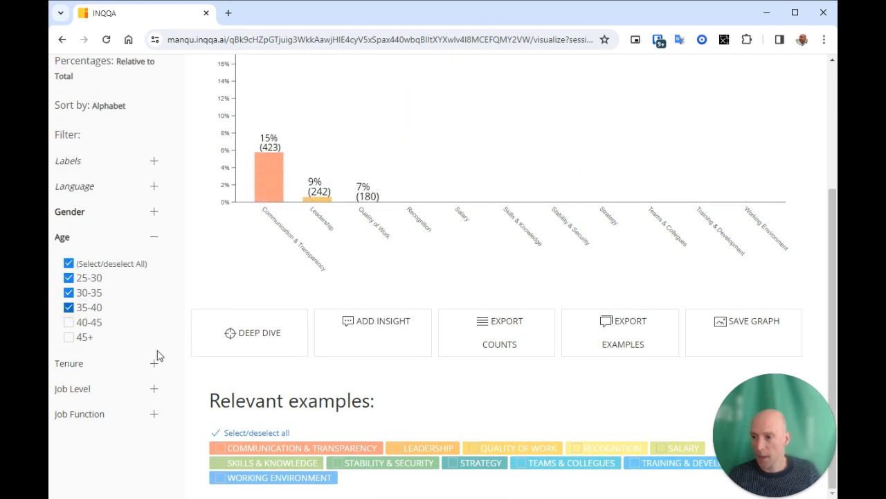
Step: Restrict the selection further to tenures of <1 and 1-2 years, and review the filtered chart
scroll(156, 360, "down", 1)
left_click(154, 348)
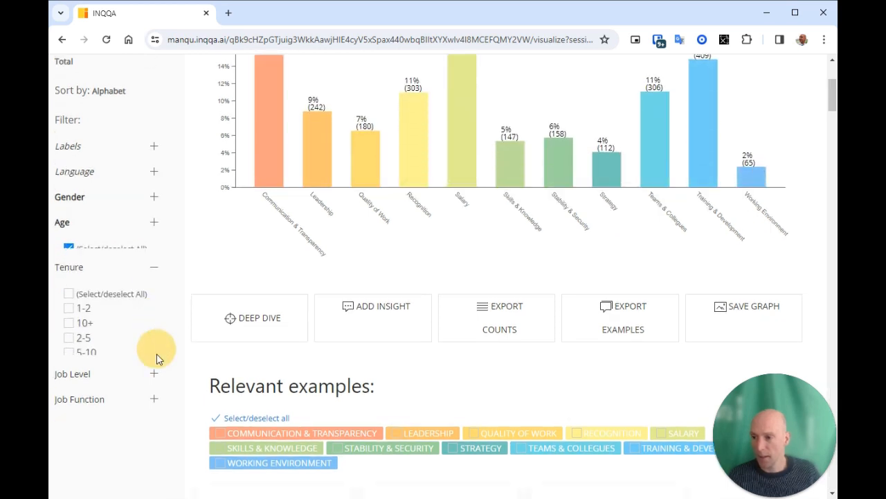
scroll(111, 339, "down", 1)
left_click(70, 284)
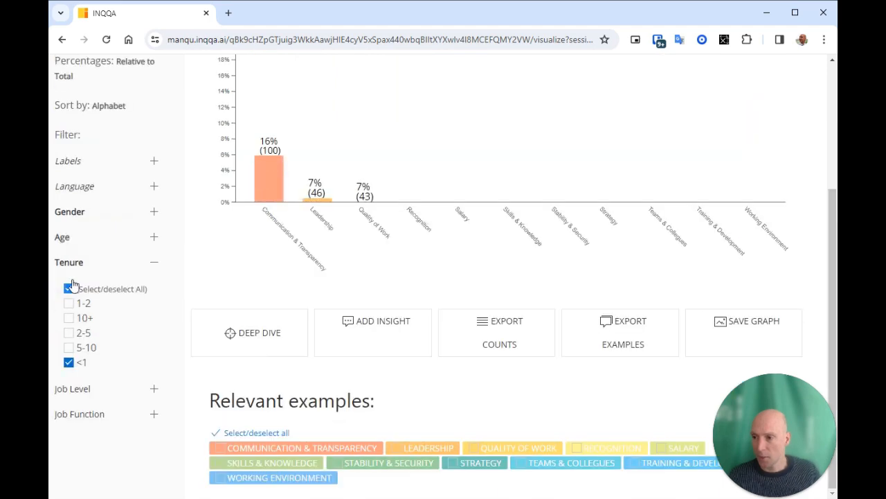
scroll(72, 286, "down", 1)
left_click(69, 228)
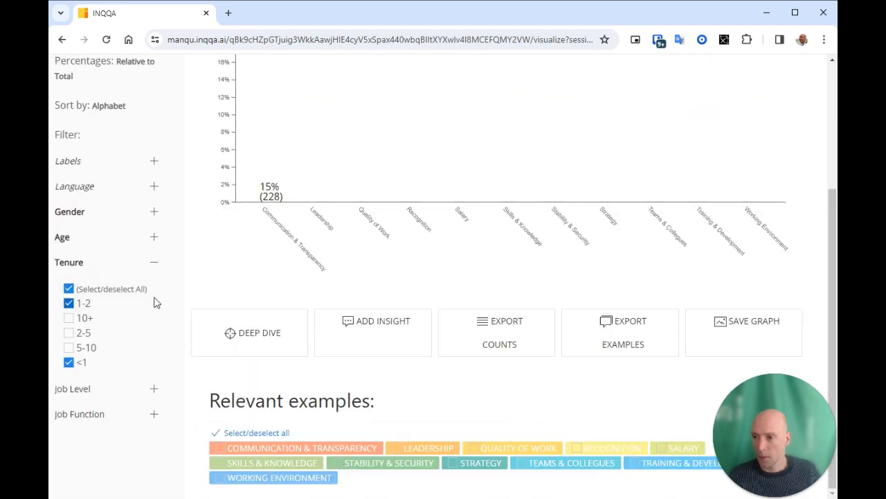
scroll(139, 296, "up", 3)
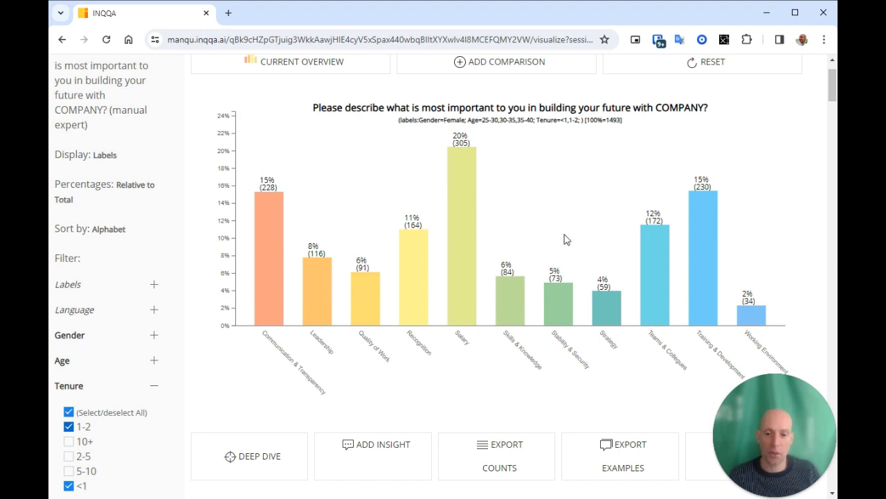
Step: Add a comparison series with the same tenures, but include both Female and Male respondents and clear its age filter
left_click(498, 68)
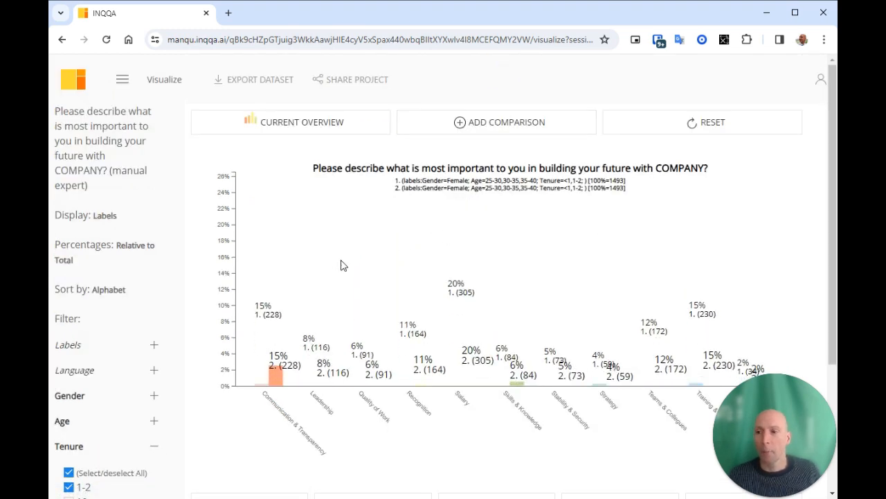
scroll(159, 372, "down", 1)
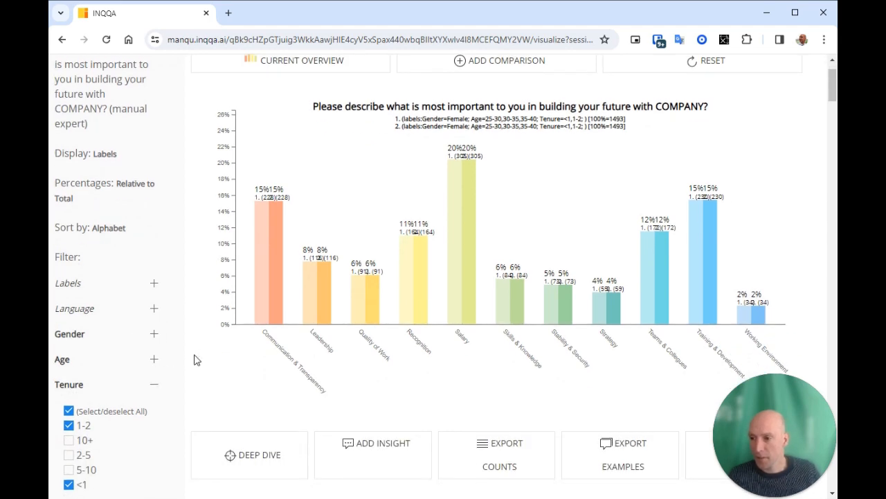
scroll(136, 350, "down", 3)
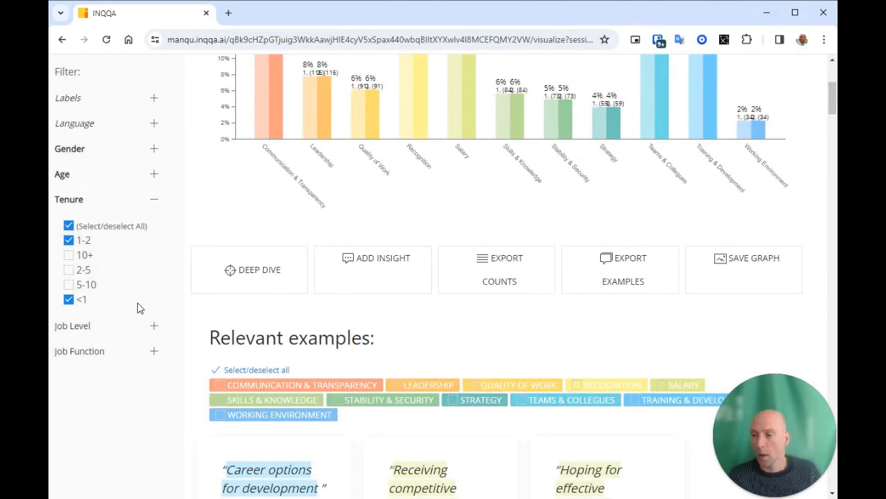
scroll(140, 307, "up", 1)
left_click(158, 211)
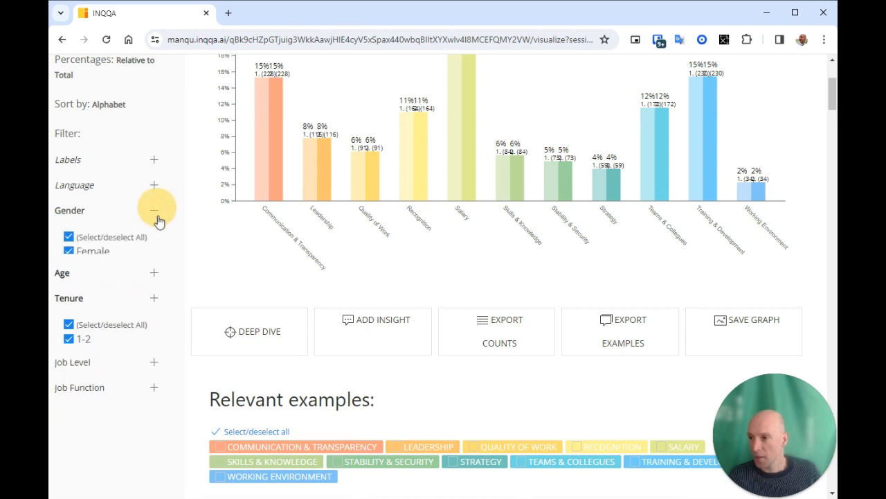
left_click(69, 238)
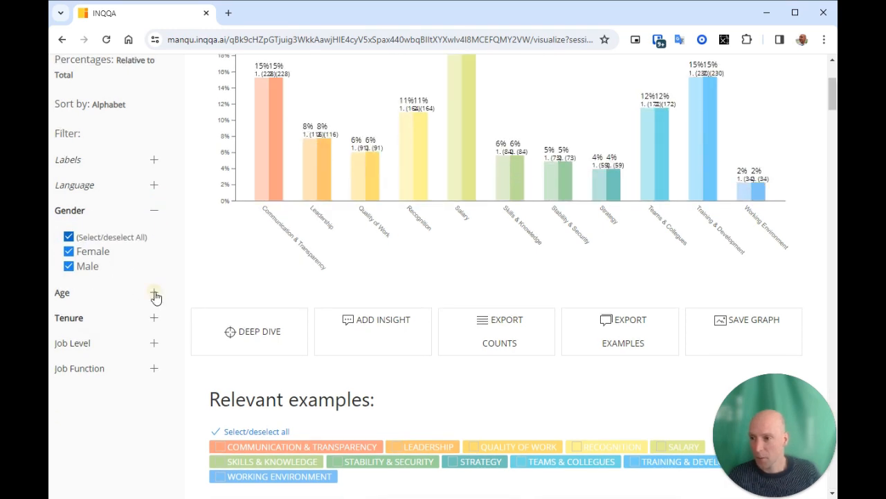
left_click(153, 292)
left_click(69, 263)
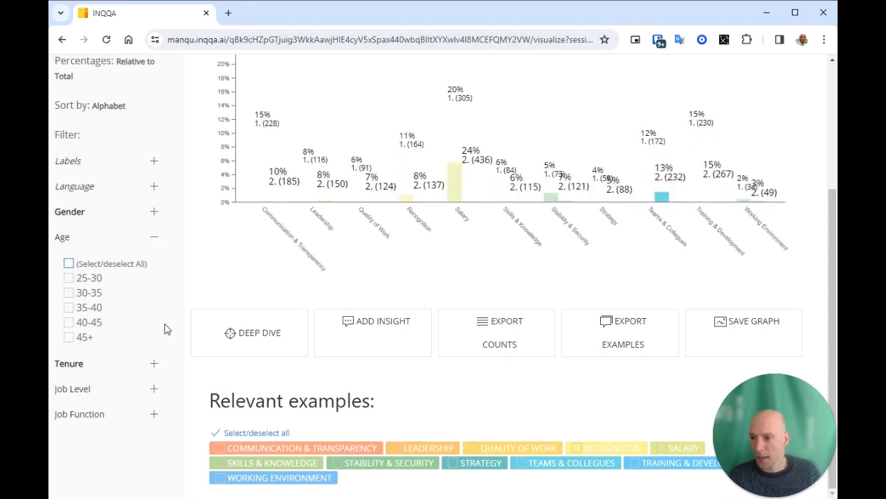
Step: Restrict the comparison series to the job levels Senior Team Member and Manager
left_click(154, 388)
scroll(86, 340, "down", 2)
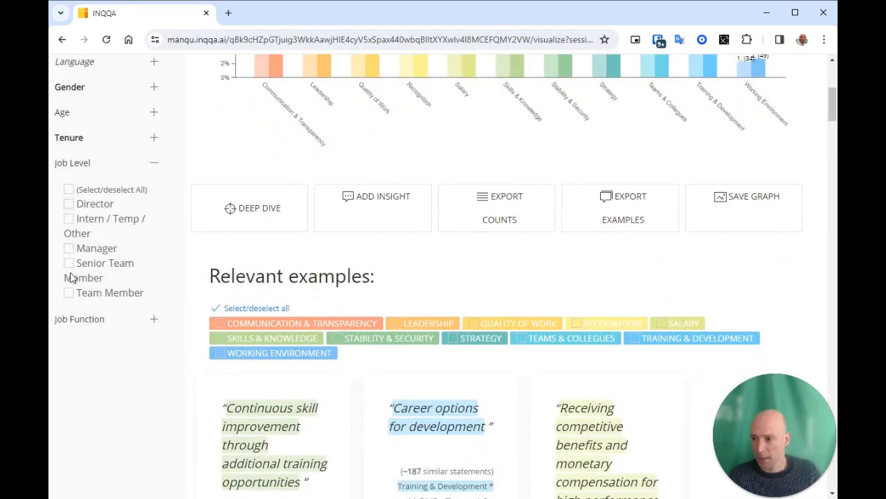
left_click(70, 266)
left_click(80, 297)
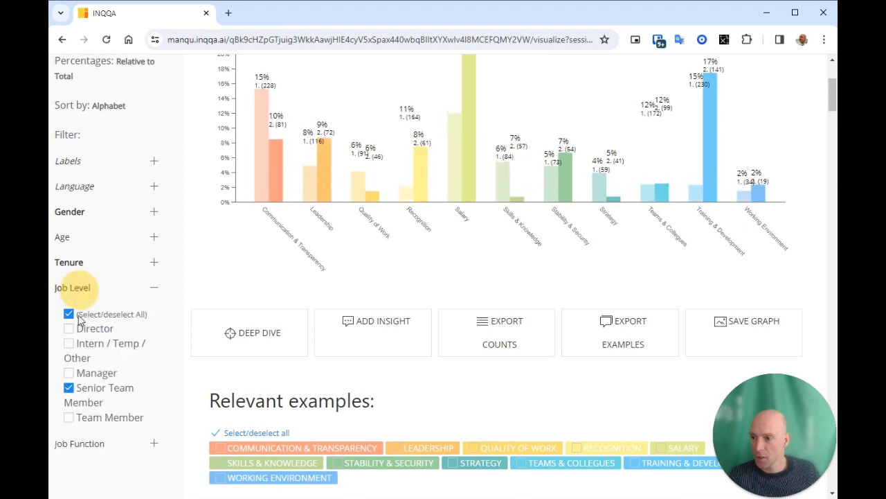
left_click(69, 372)
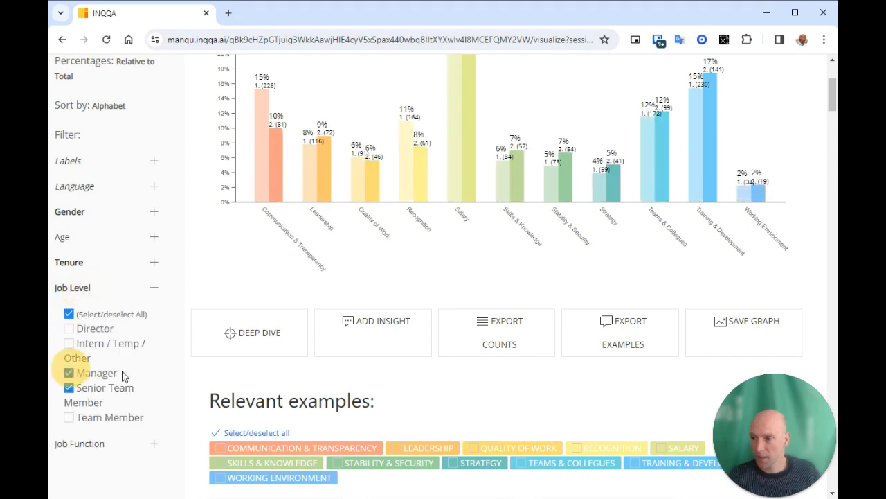
Step: Narrow the comparison series to the job functions Human Resources, Finance and Information Technology
left_click(153, 441)
left_click(67, 435)
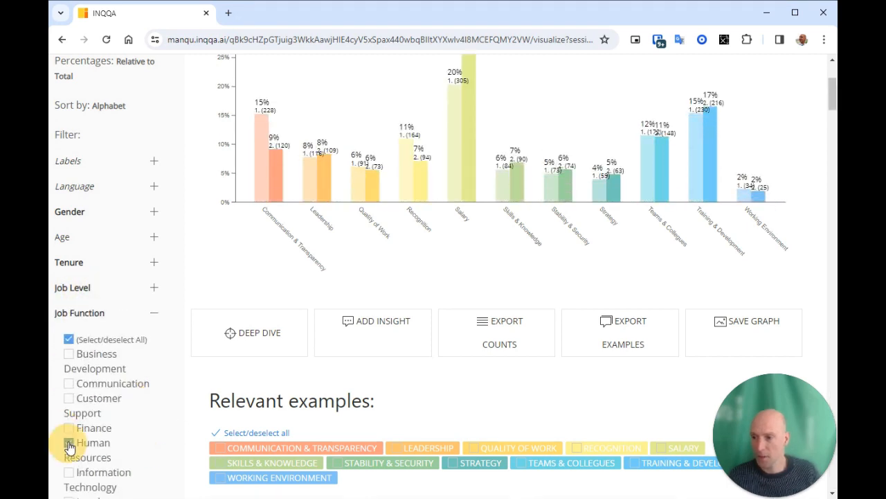
left_click(69, 442)
scroll(72, 429, "down", 1)
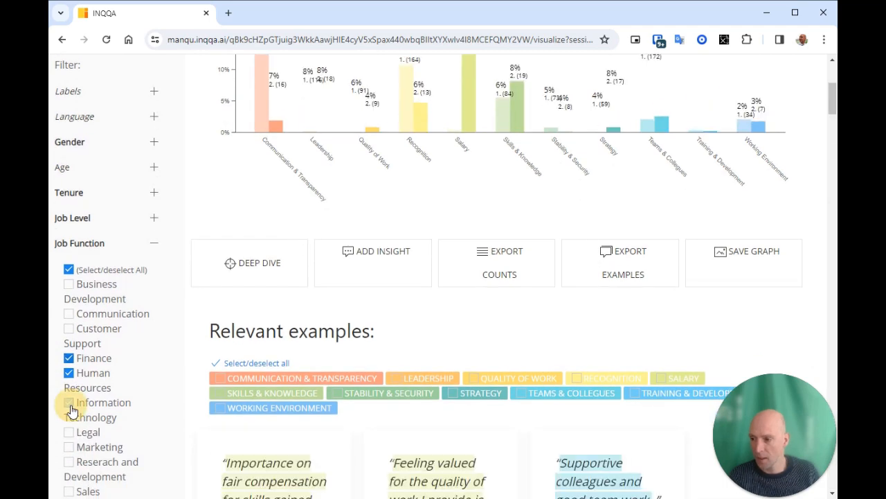
left_click(70, 403)
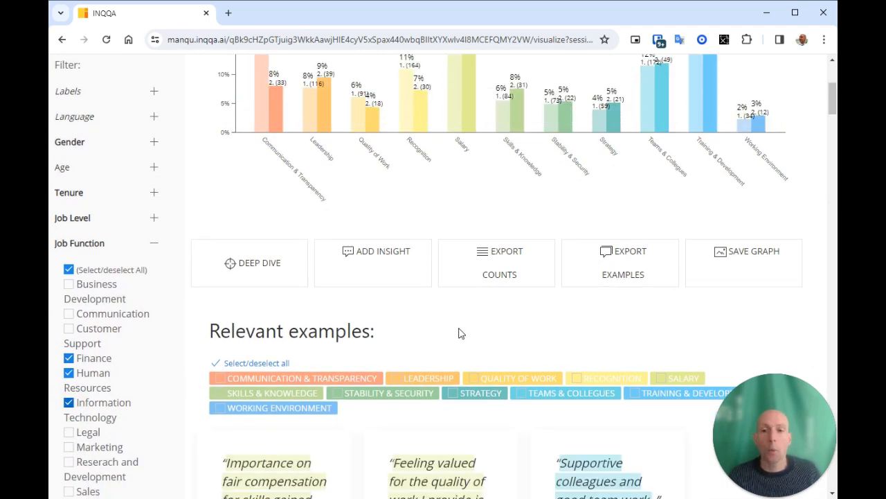
Step: Review the two series in the comparison chart and sort its labels by amount
scroll(512, 304, "up", 4)
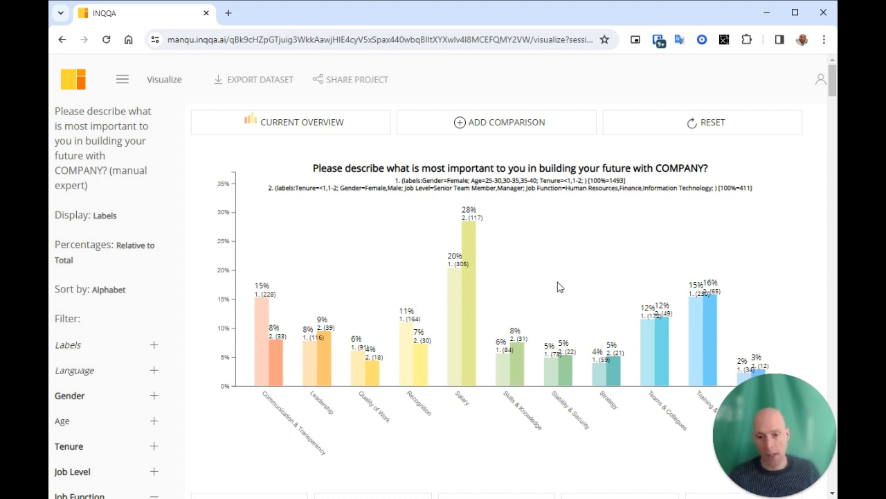
mouse_move(119, 290)
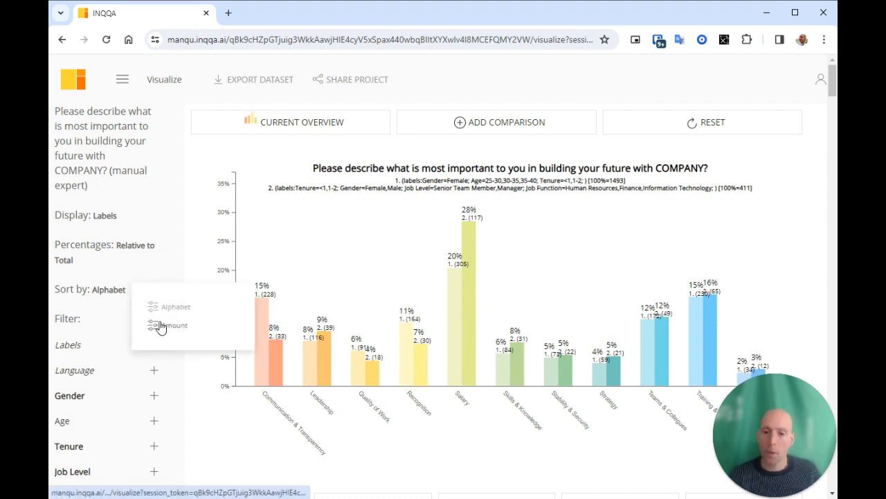